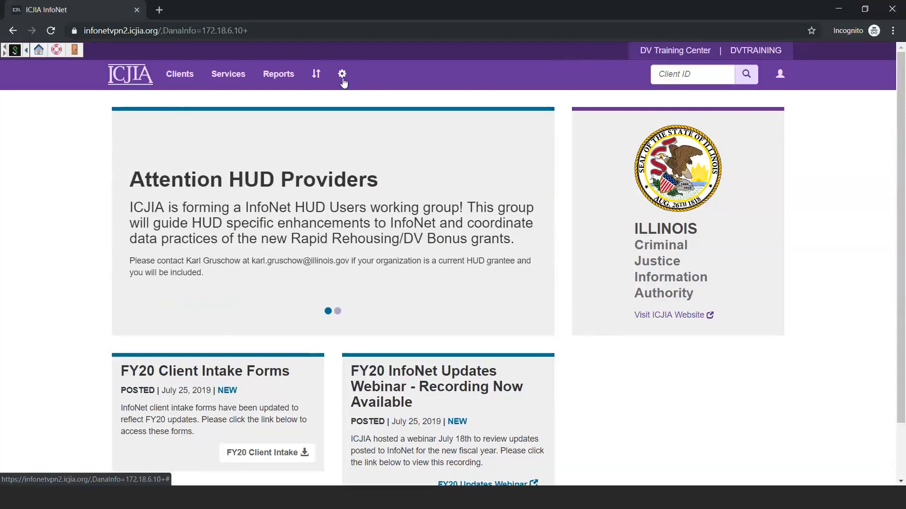
Open the Funding for Staff page and display the staff funding issued on 1/7/2019
click(343, 80)
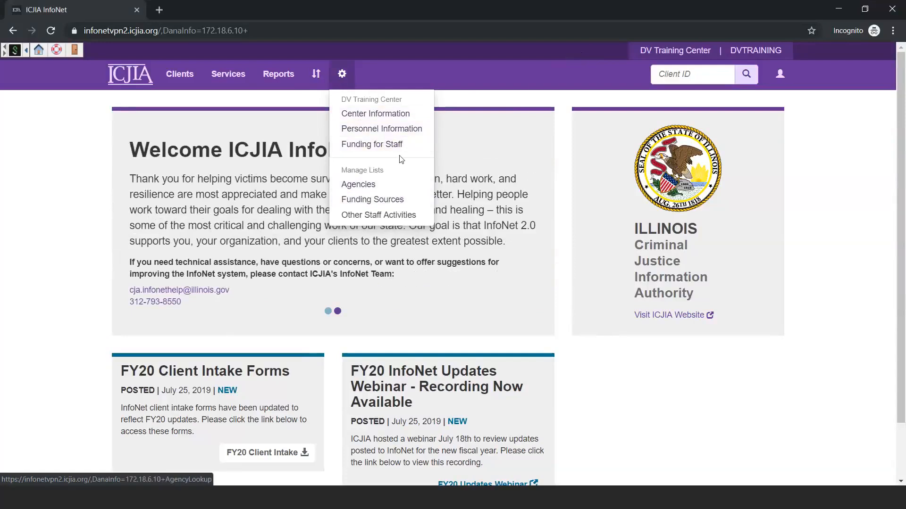
click(396, 150)
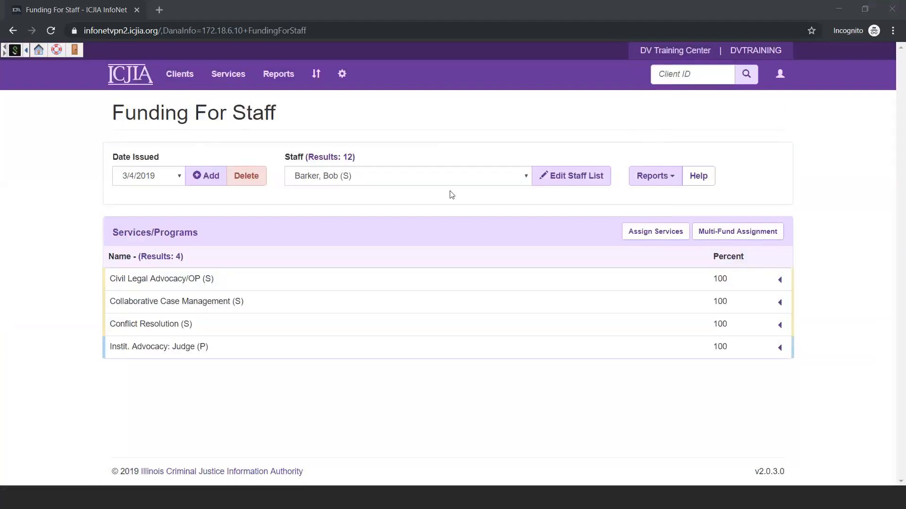
click(173, 178)
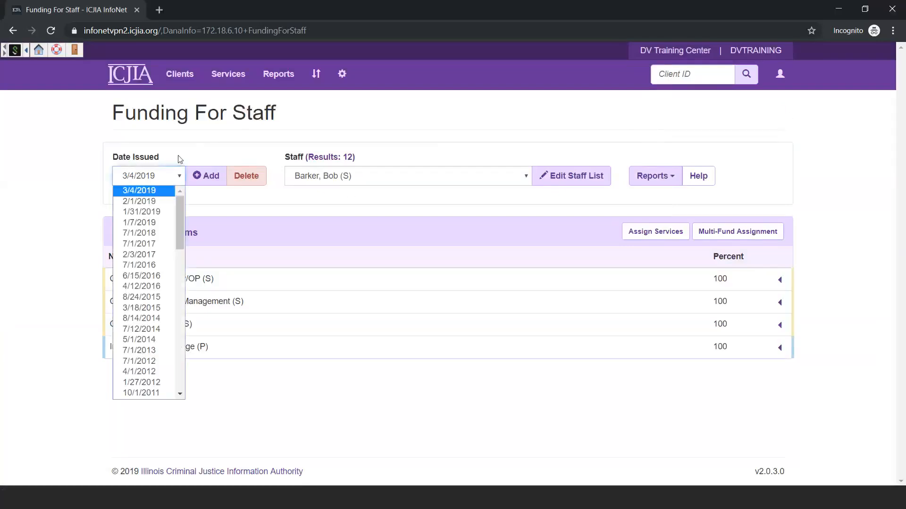
click(186, 160)
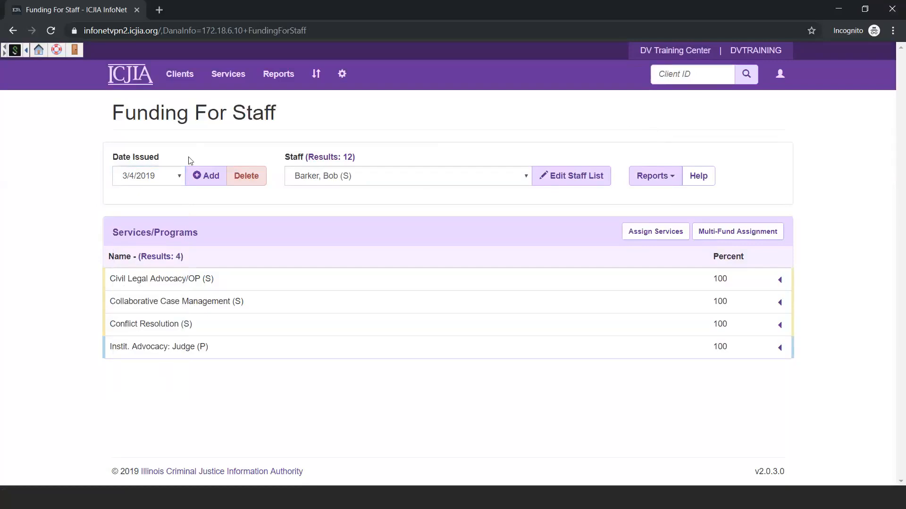
click(182, 182)
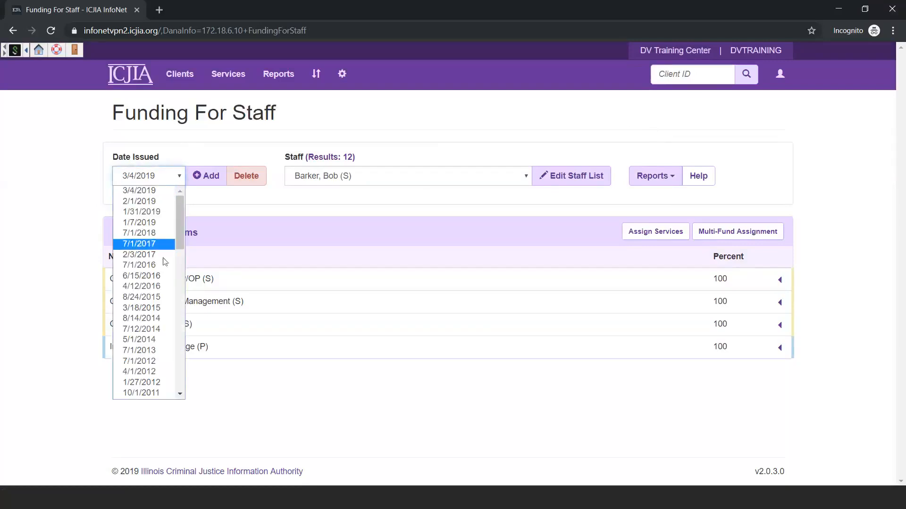
click(160, 224)
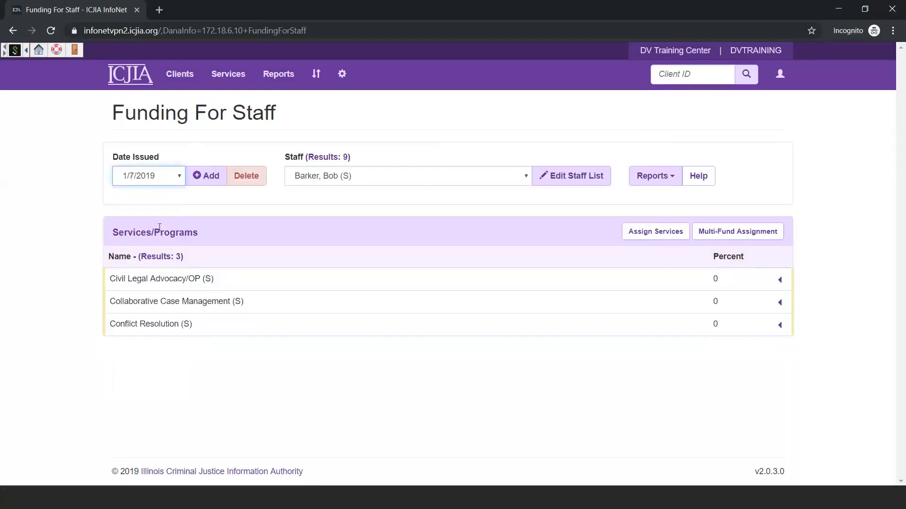
Show the 4/12/2016 funding issue, choose another staff member and inspect the funding sources behind that person's Adult Group Counseling service
click(163, 182)
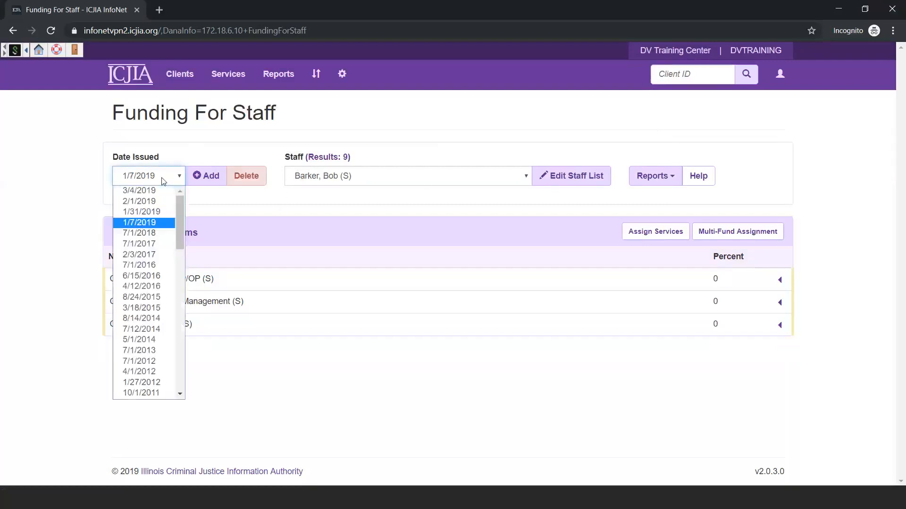
click(163, 289)
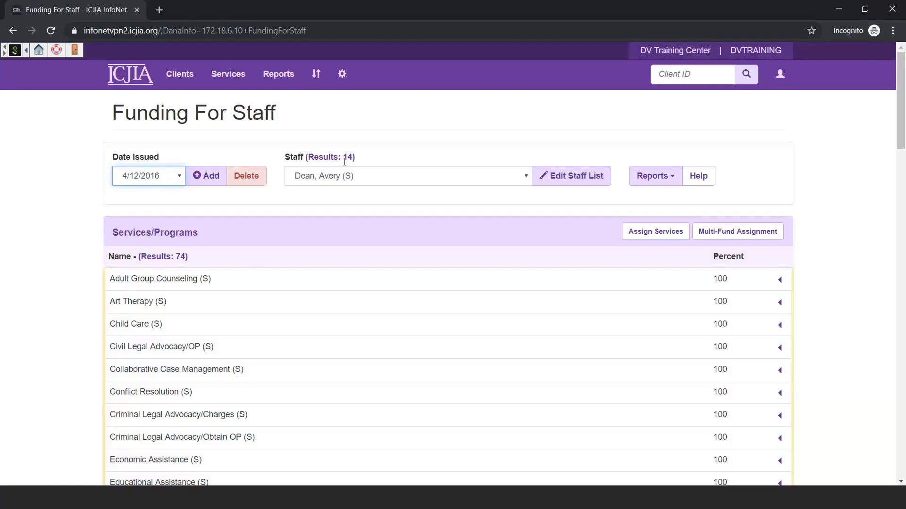
click(351, 183)
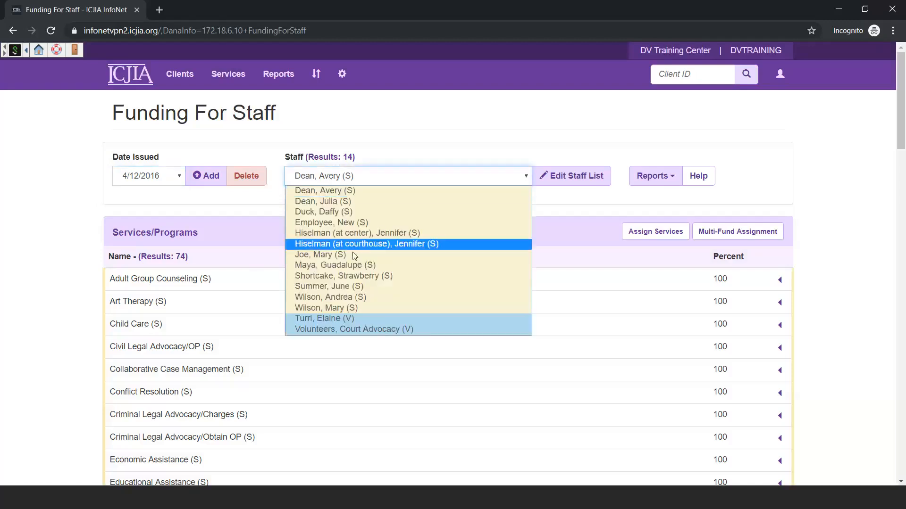
click(358, 276)
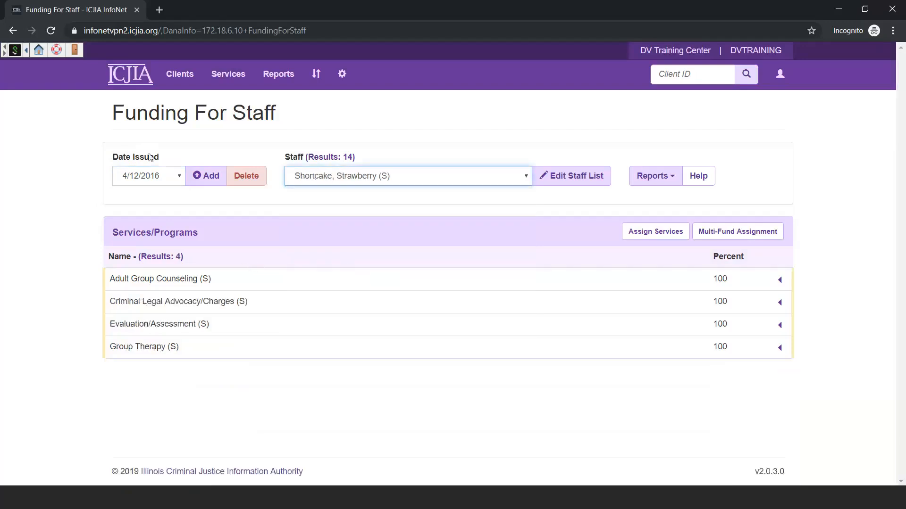
click(779, 280)
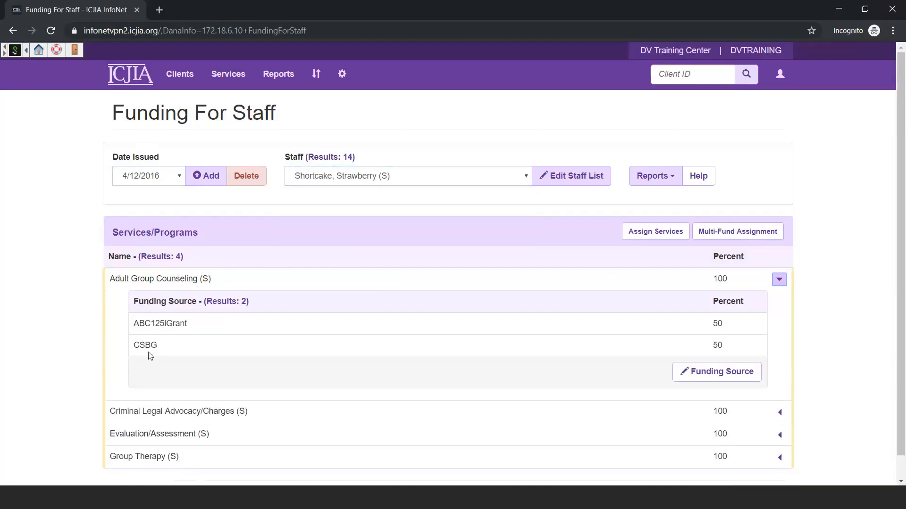
click(779, 283)
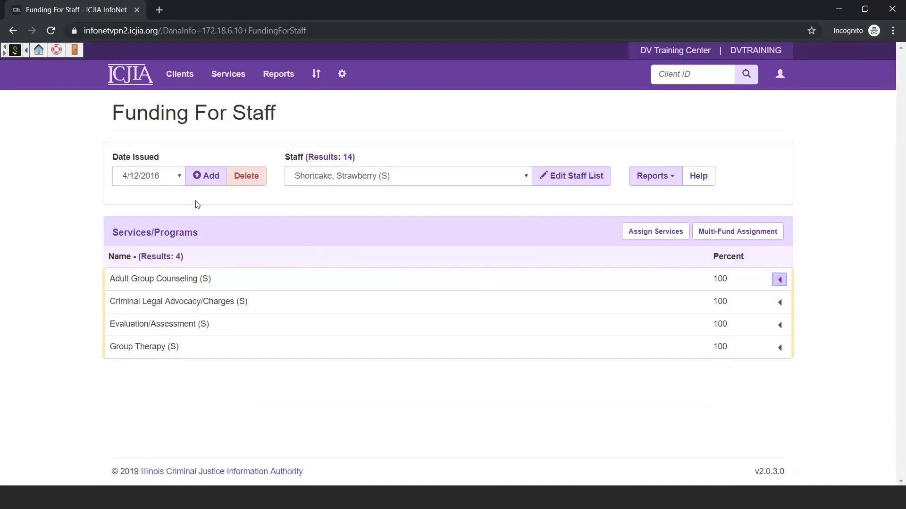
Return to the 3/4/2019 funding issue, then add and save a new funding date of 07/01/2019
click(165, 179)
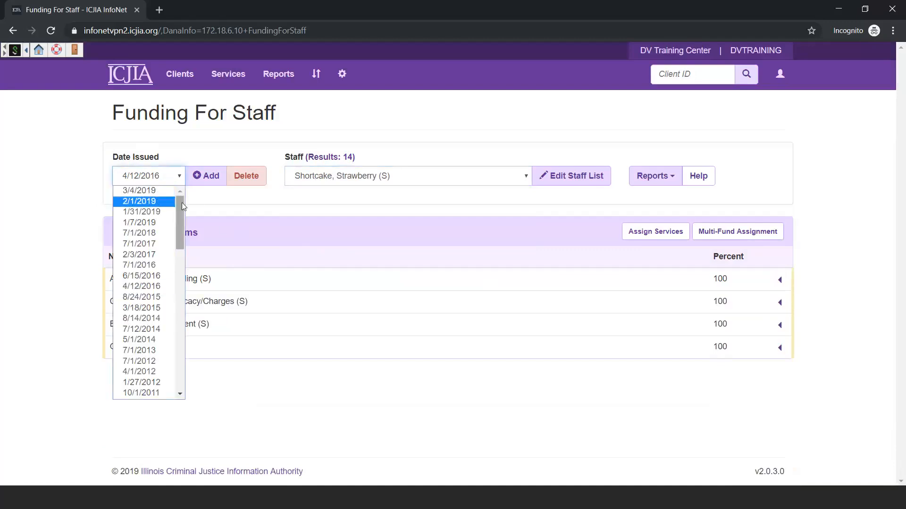
key(Up)
key(Return)
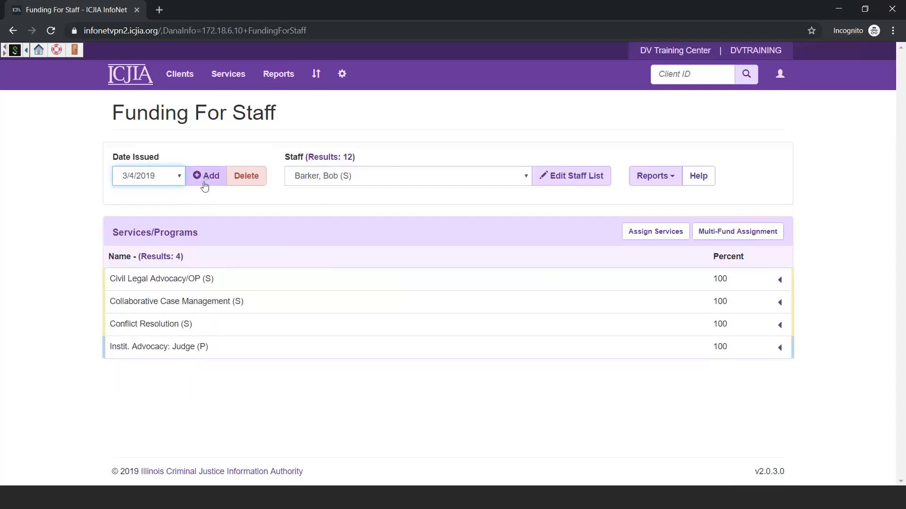
click(205, 177)
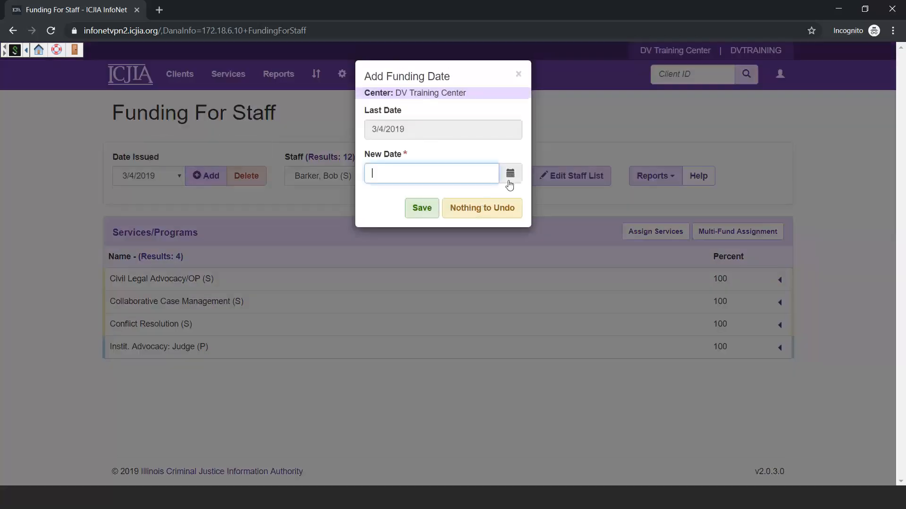
click(510, 183)
click(376, 196)
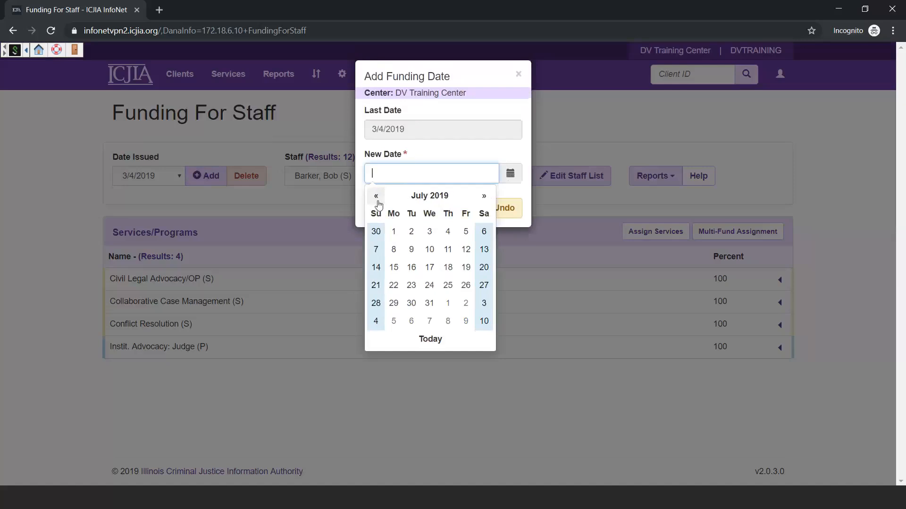
click(397, 233)
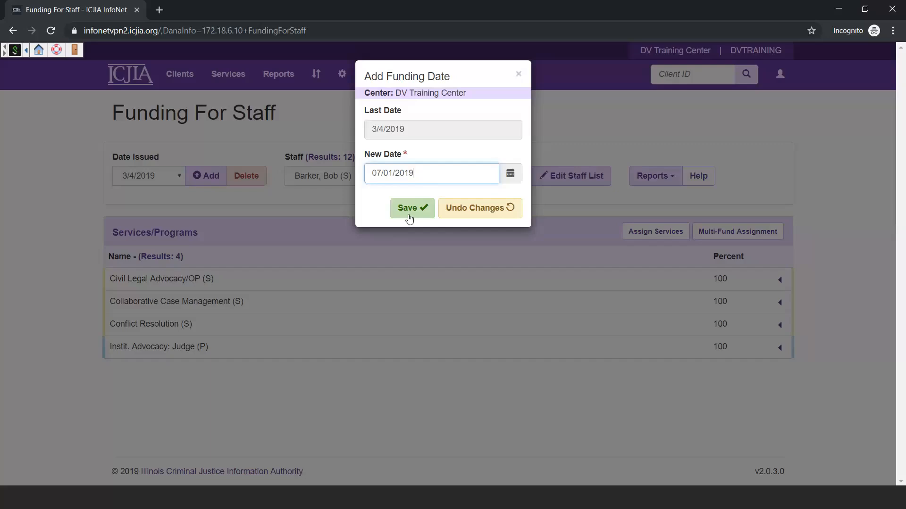
click(408, 216)
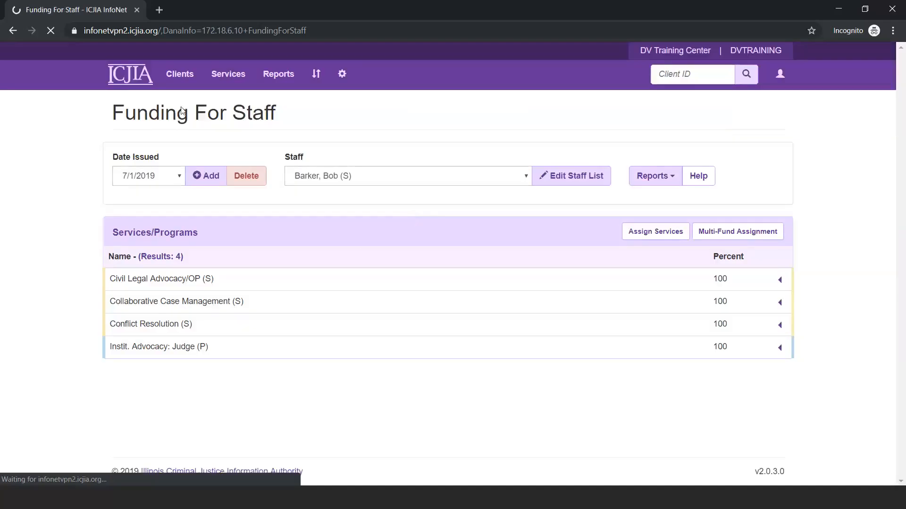
Check the staff list for 7/1/2019, compare it with the 3/4/2019 issue and return to 7/1/2019
click(423, 184)
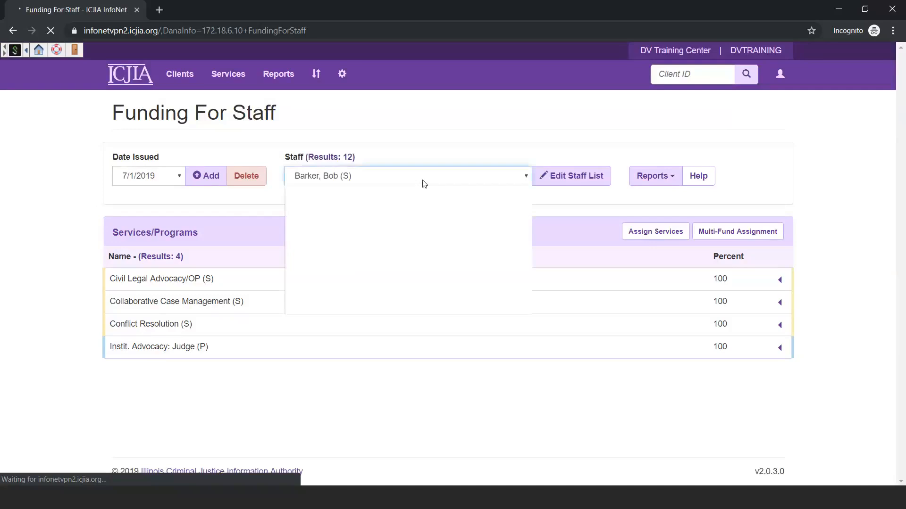
click(422, 184)
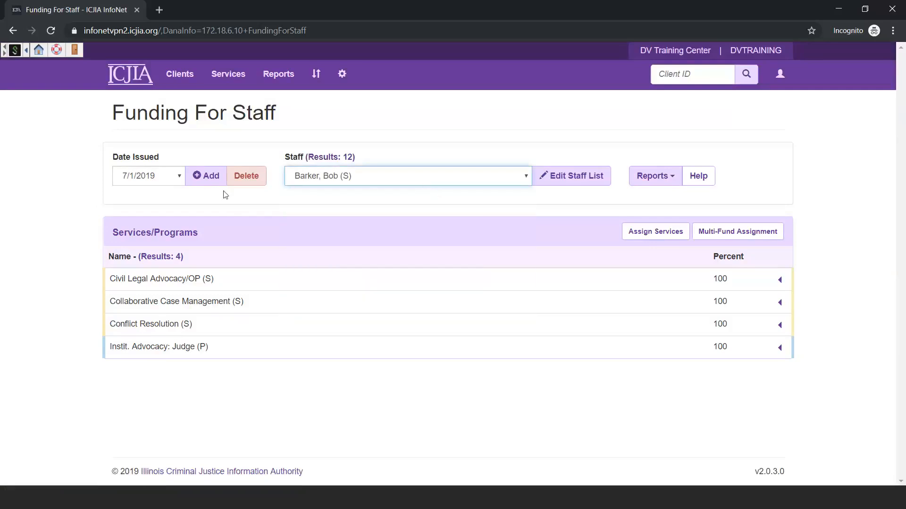
click(166, 176)
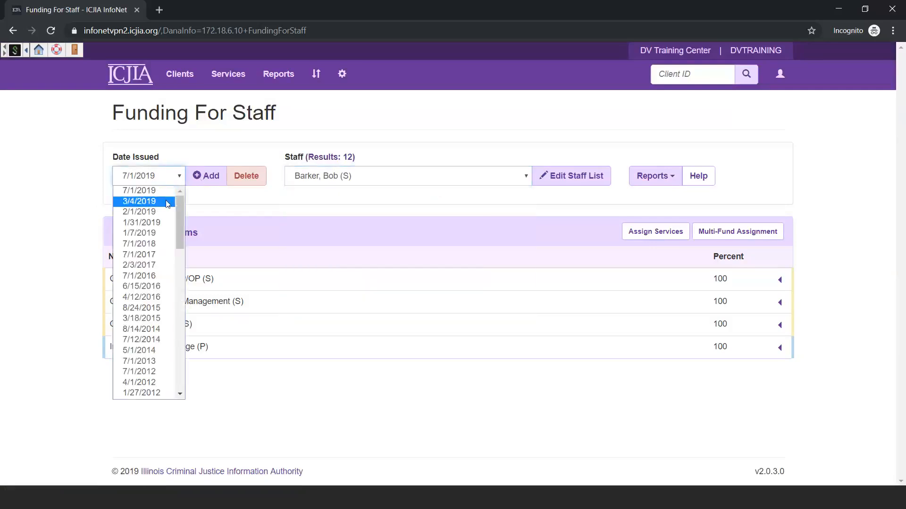
click(167, 201)
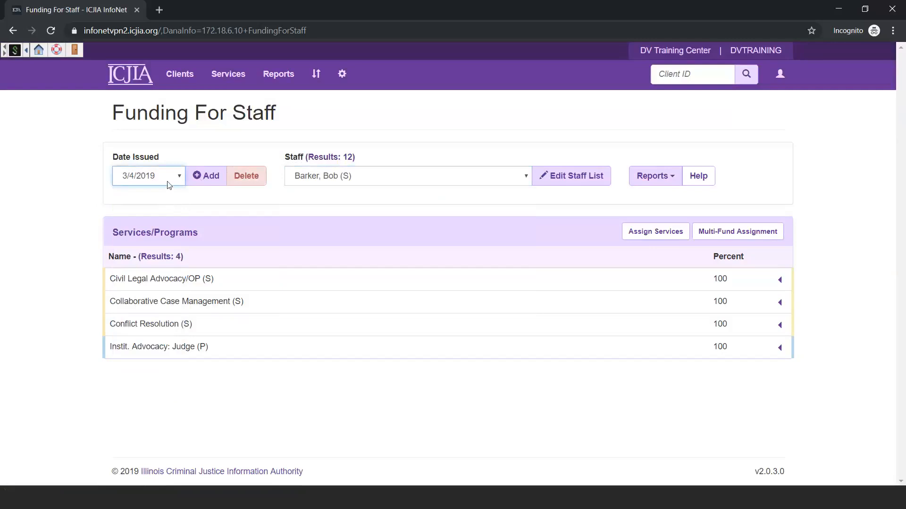
click(169, 182)
click(171, 188)
Add one more available staff member to the 7/1/2019 staff list and save the list
click(564, 184)
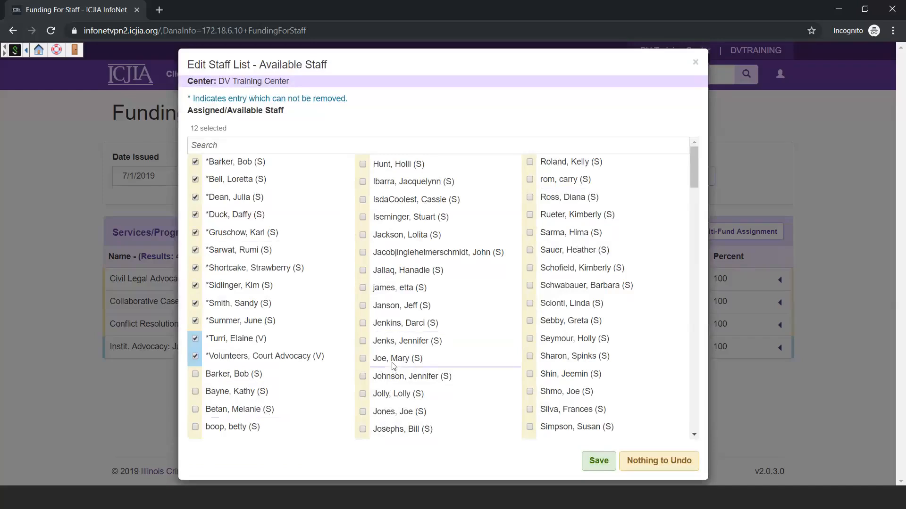
click(363, 360)
click(580, 462)
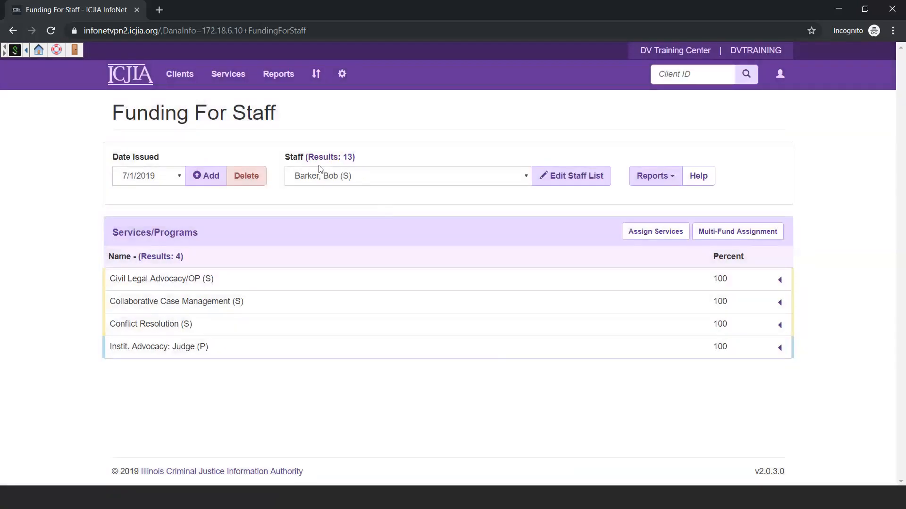
Select the added staff member and assign the Adult Group Counseling, Art Therapy and Child Care services
click(377, 175)
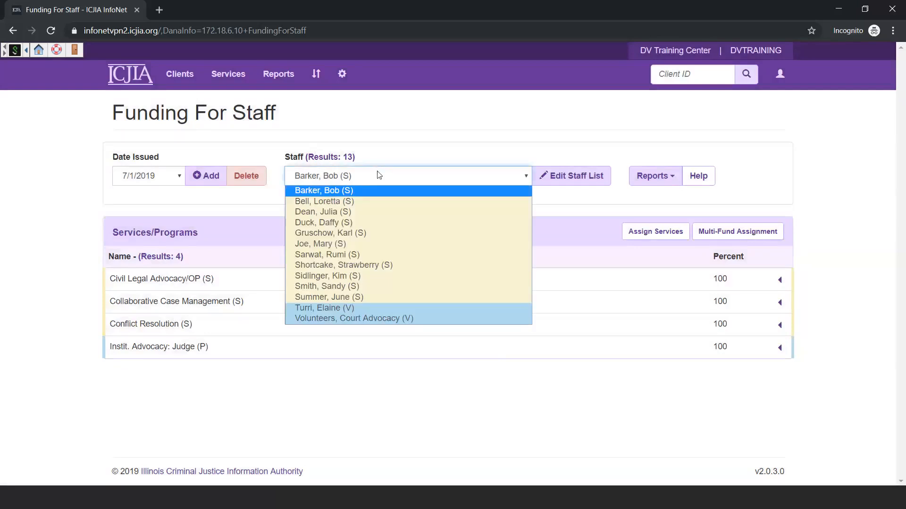
click(397, 244)
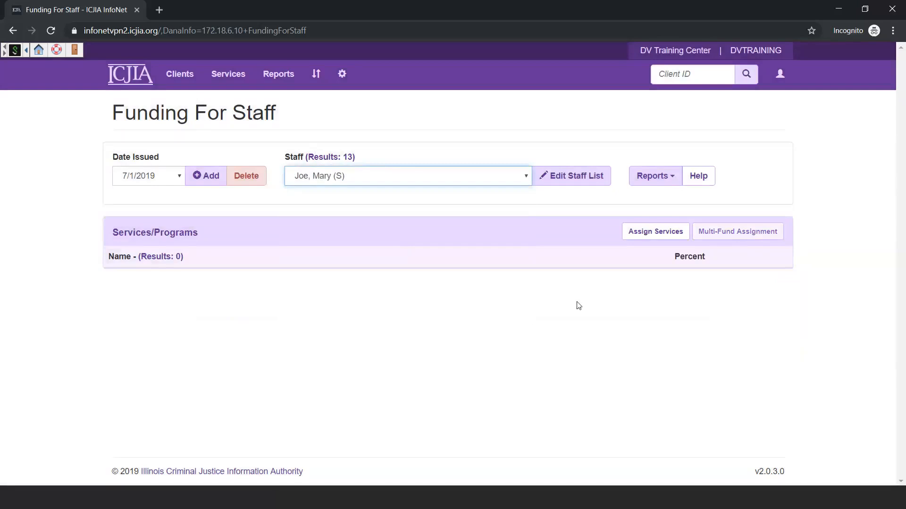
click(650, 237)
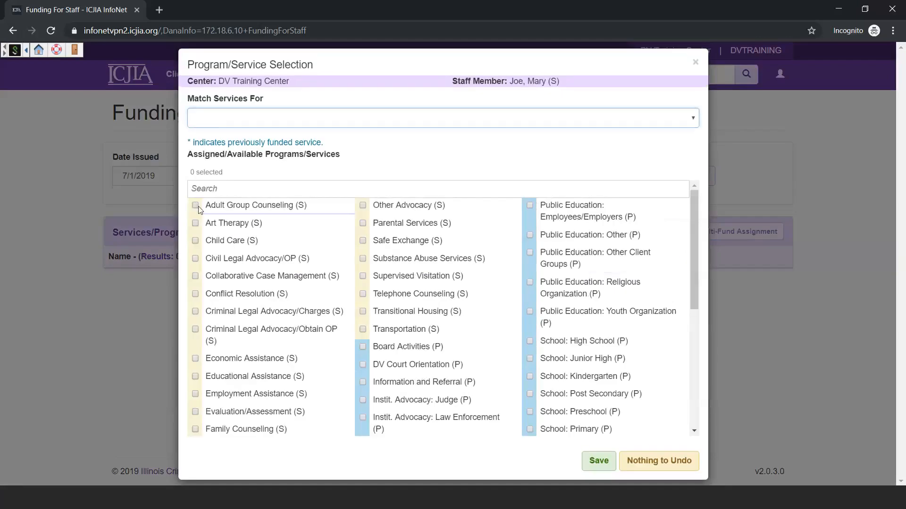
click(195, 207)
click(195, 223)
click(196, 241)
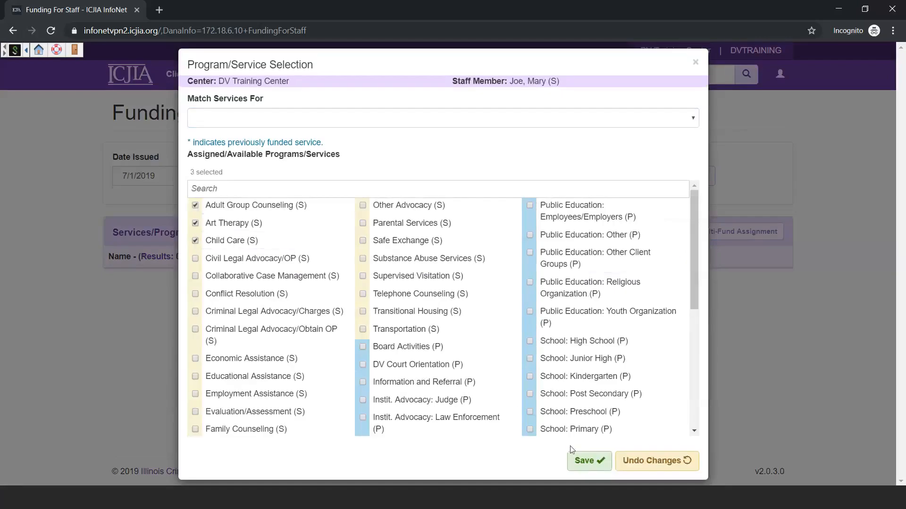
click(583, 462)
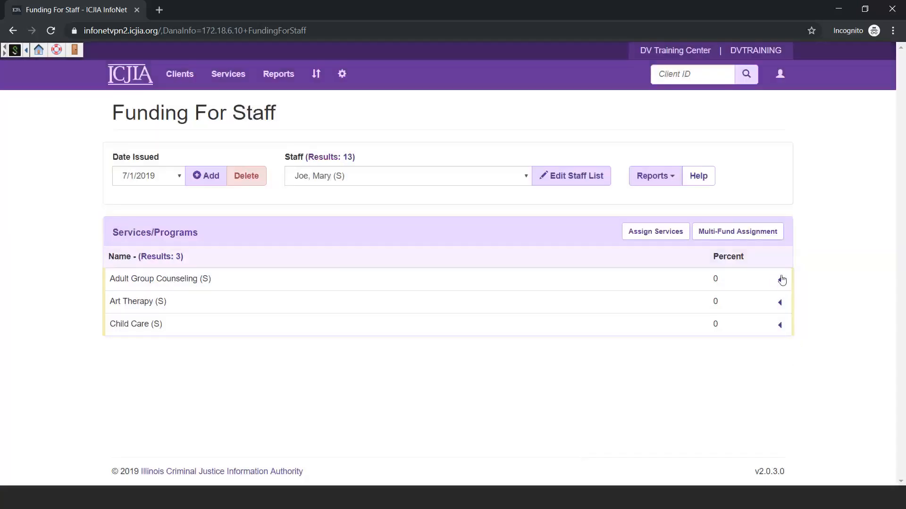
Fund the staff member's Adult Group Counseling service 100% from DHS-Domestic Violence and save the selection
click(750, 234)
click(779, 280)
click(741, 330)
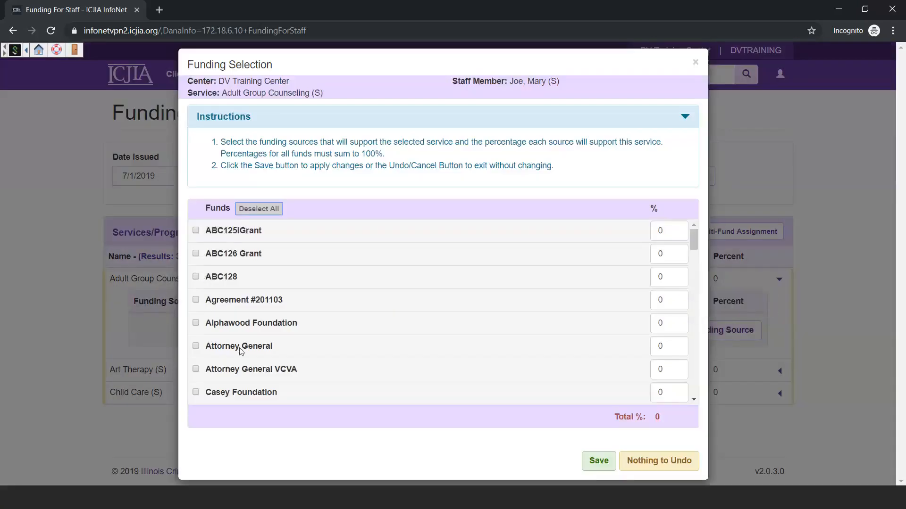
scroll(243, 349, down, 10)
scroll(249, 354, down, 3)
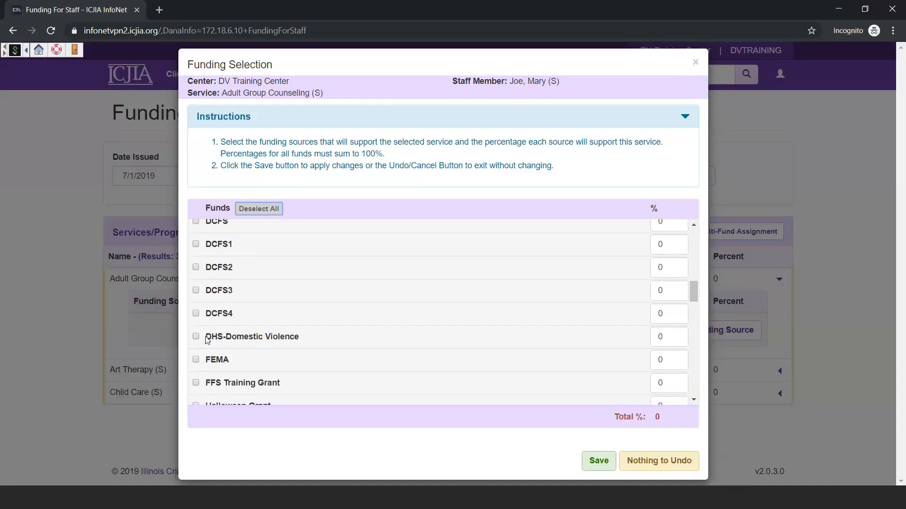
click(207, 339)
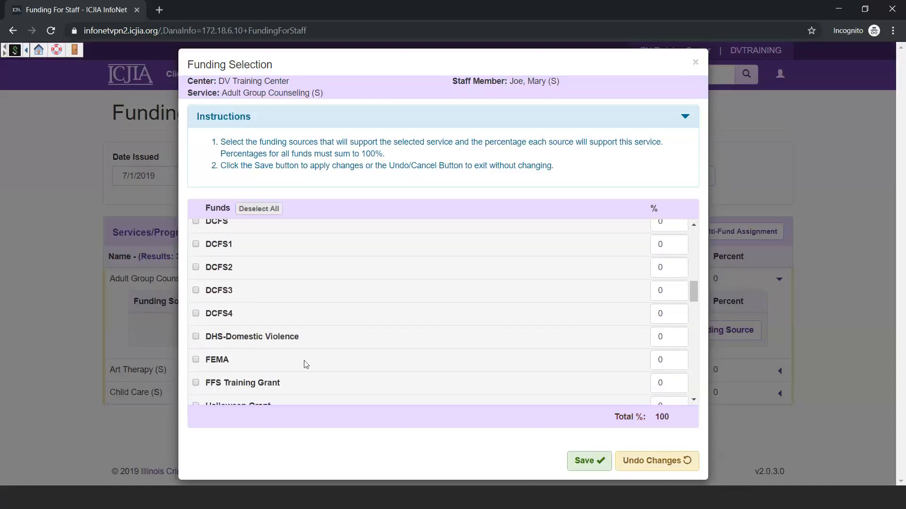
click(602, 471)
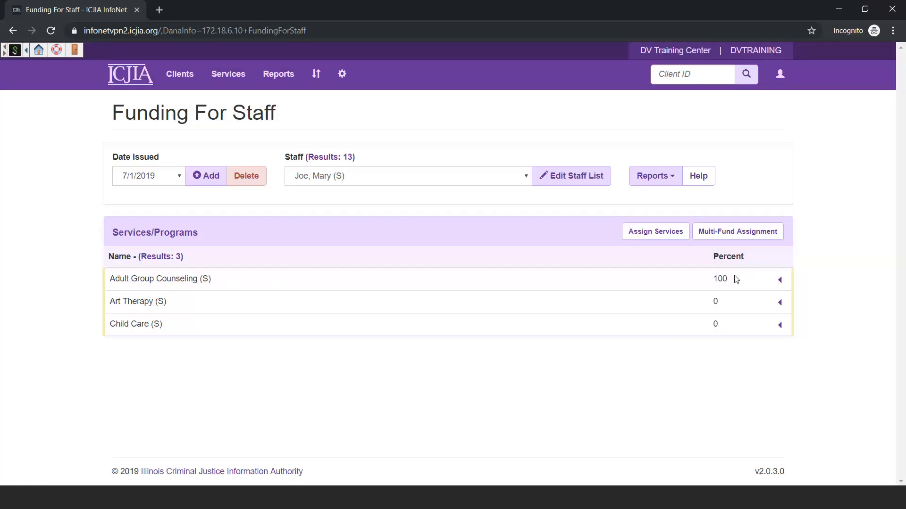
Fund Adult Group Counseling, Art Therapy and Child Care together at 100% from DHS-Domestic Violence through Multi-Fund Assignment and save
double_click(720, 278)
double_click(715, 301)
double_click(715, 324)
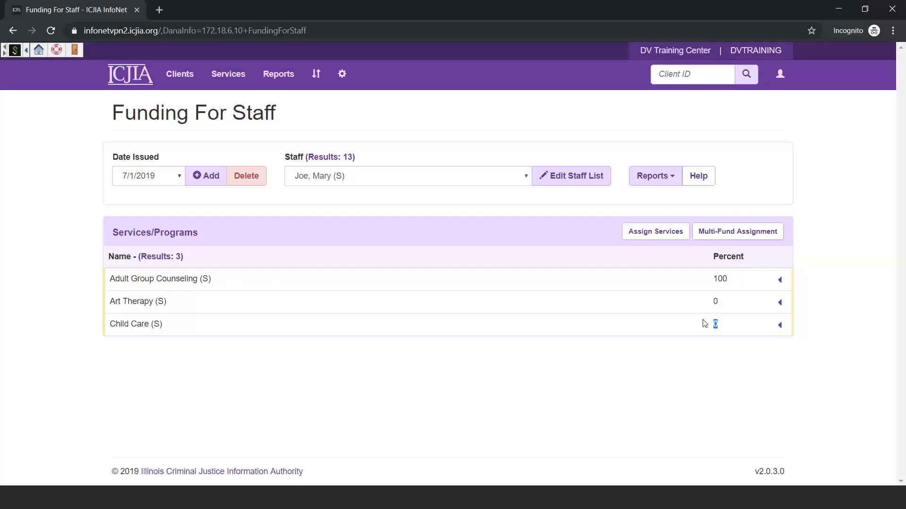
click(750, 241)
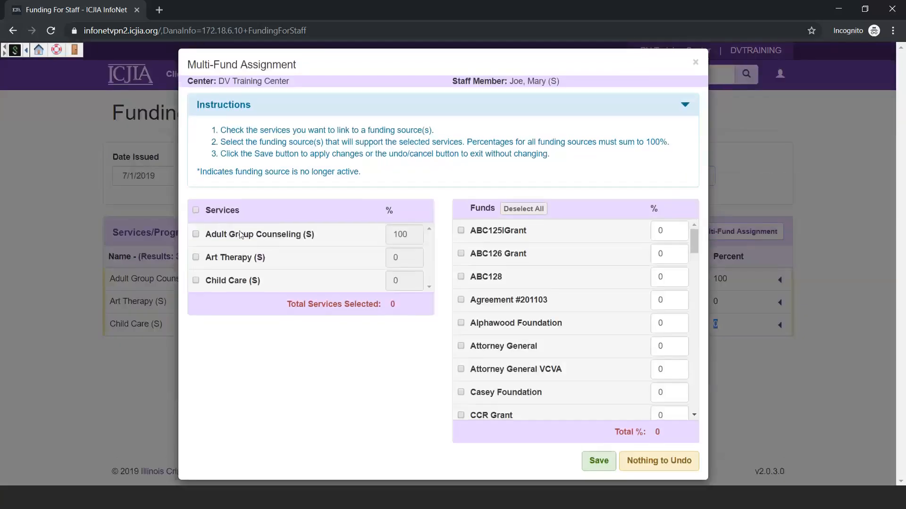
click(196, 234)
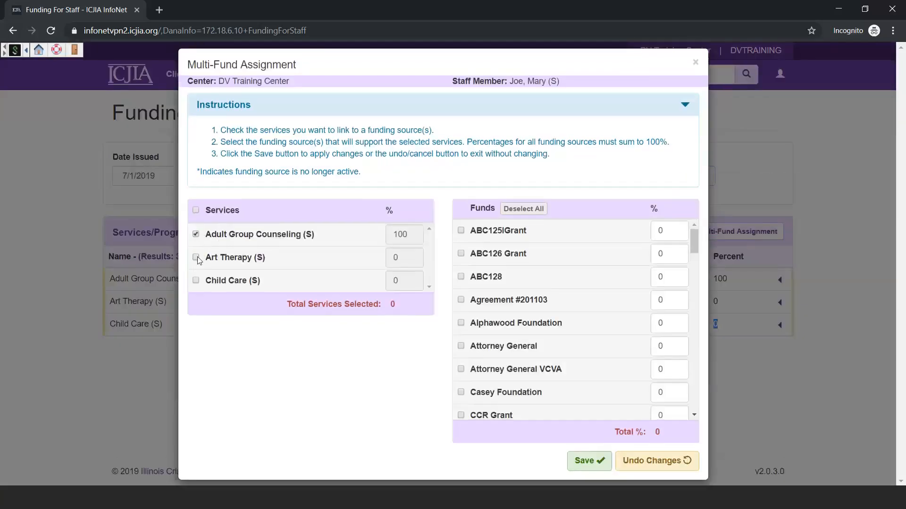
click(196, 258)
click(196, 280)
drag(695, 242, 721, 300)
click(461, 323)
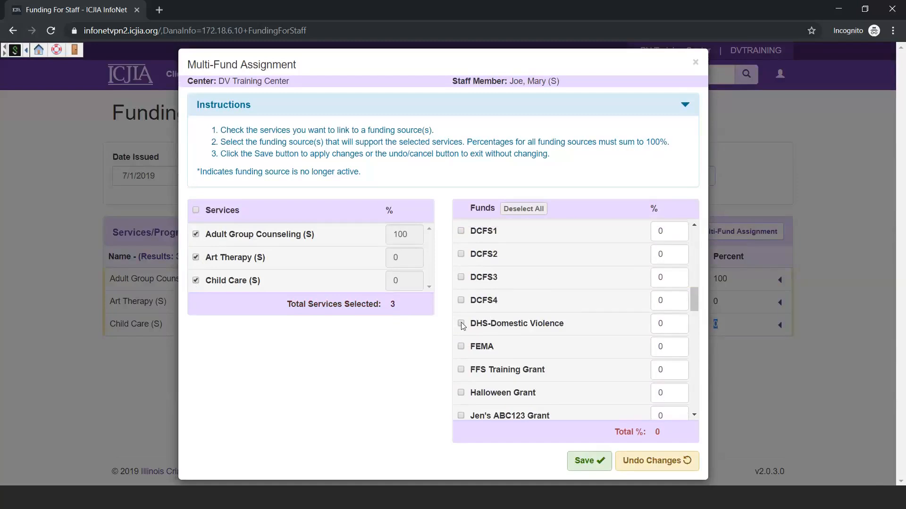
click(601, 462)
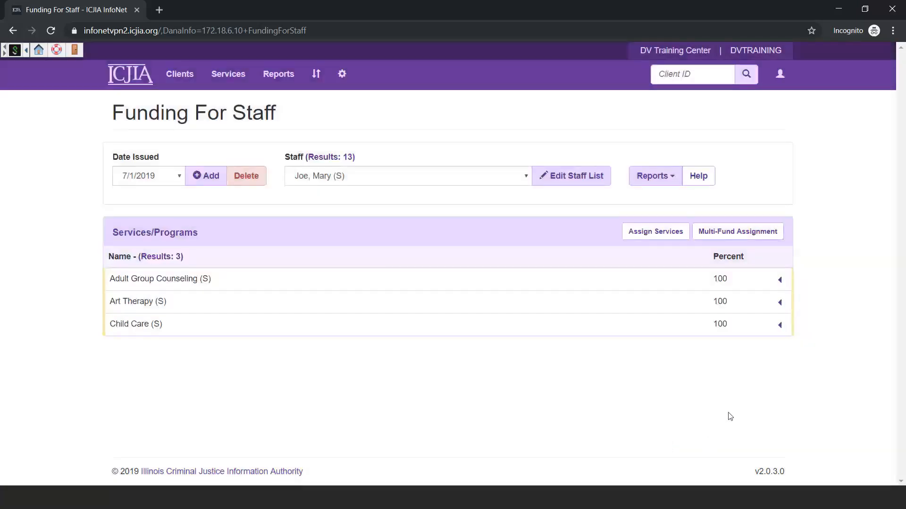
Examine the funding source and percentage of Adult Group Counseling, Art Therapy and Child Care, and collapse their details
click(779, 280)
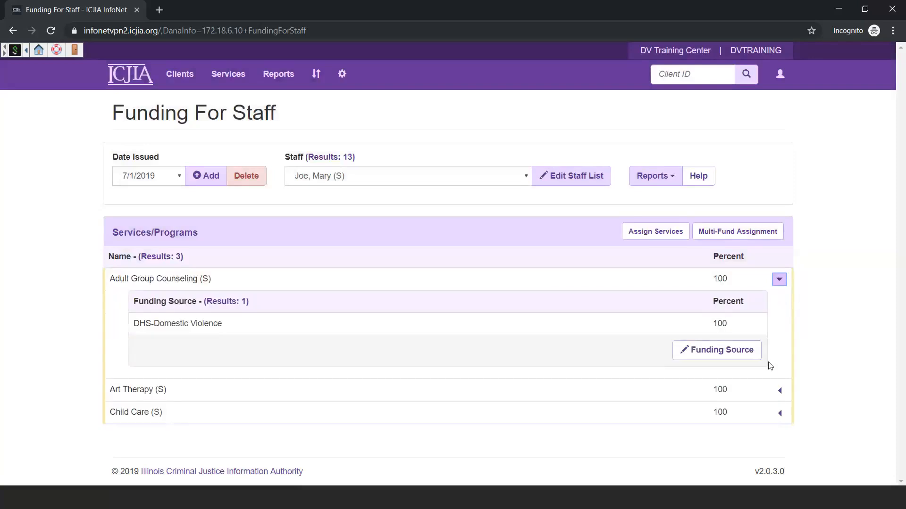
click(778, 390)
scroll(764, 432, down, 1)
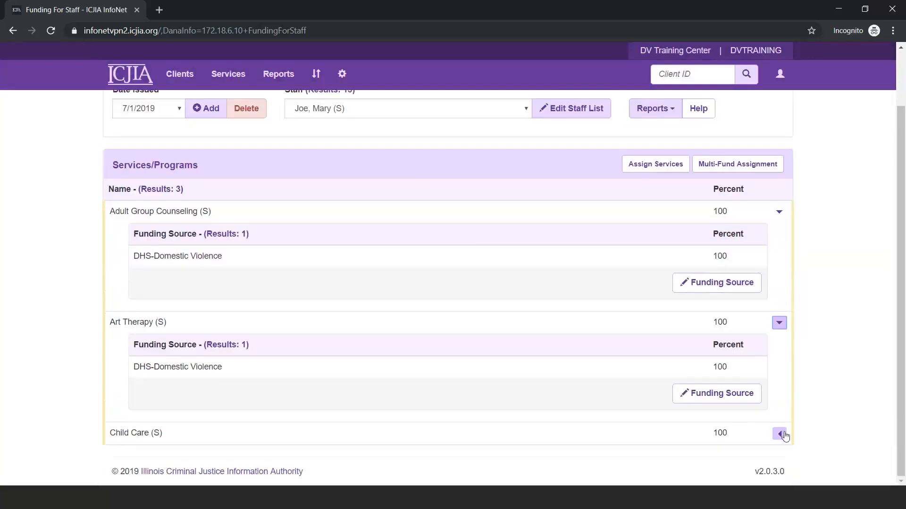
click(779, 433)
scroll(767, 424, down, 2)
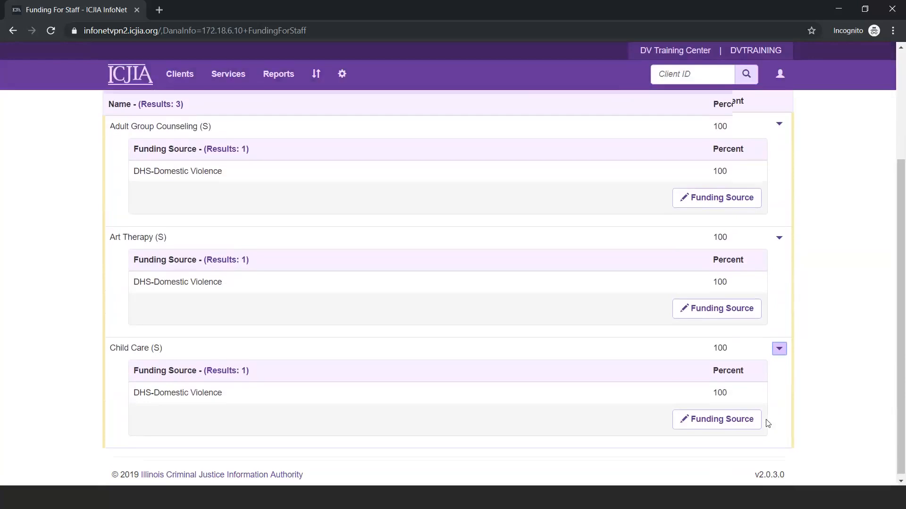
scroll(767, 423, up, 3)
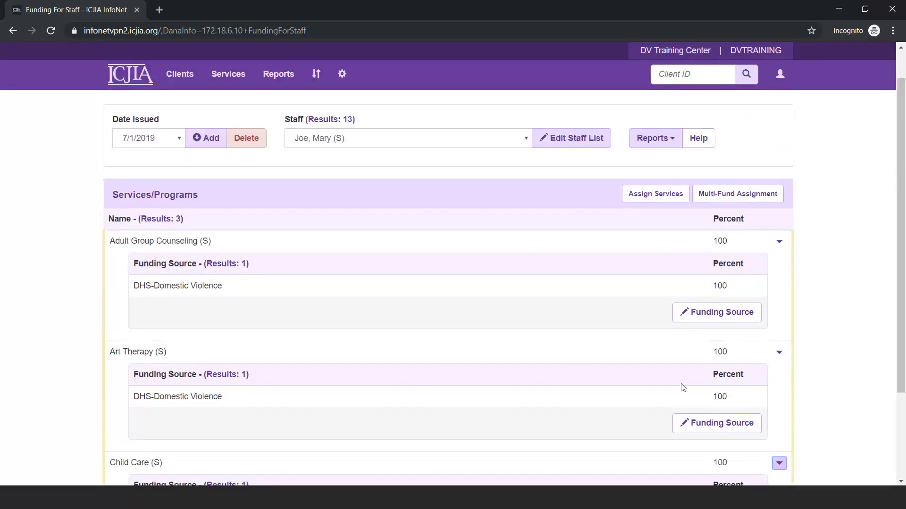
scroll(654, 380, down, 2)
scroll(580, 362, up, 2)
click(779, 242)
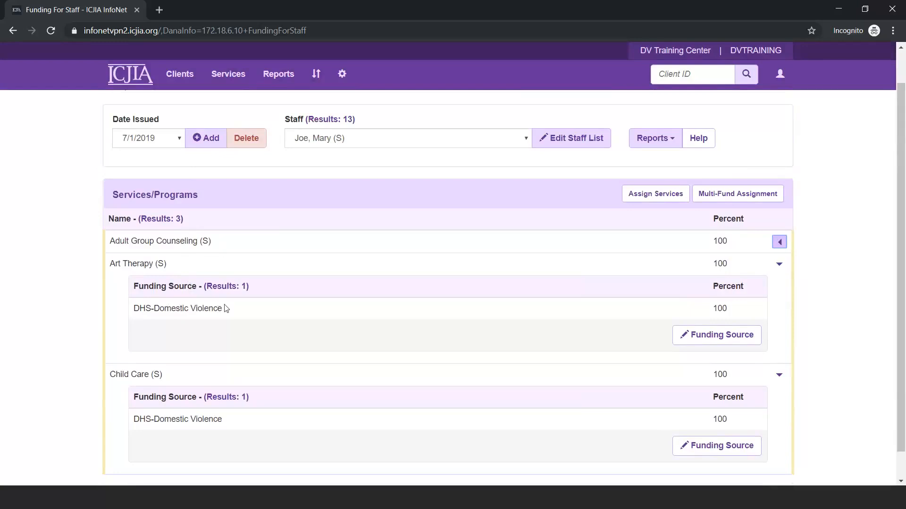
drag(223, 309, 133, 315)
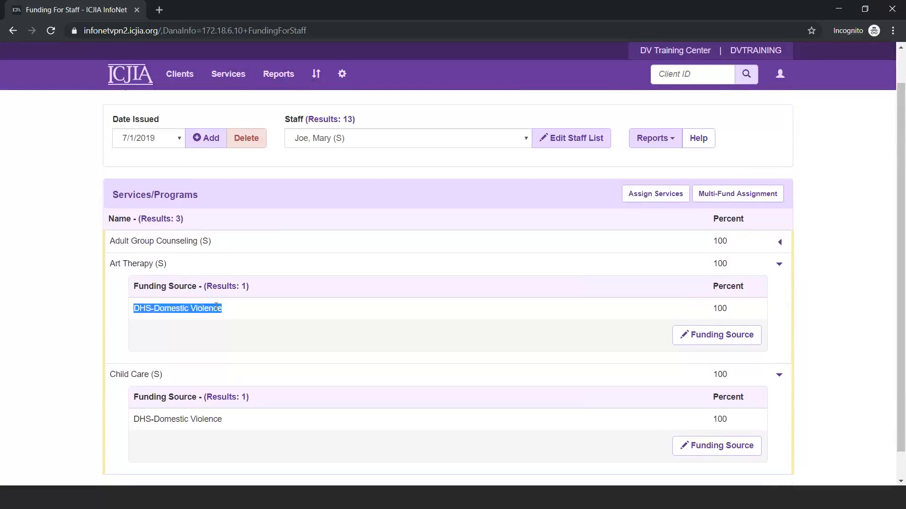
click(780, 265)
click(779, 325)
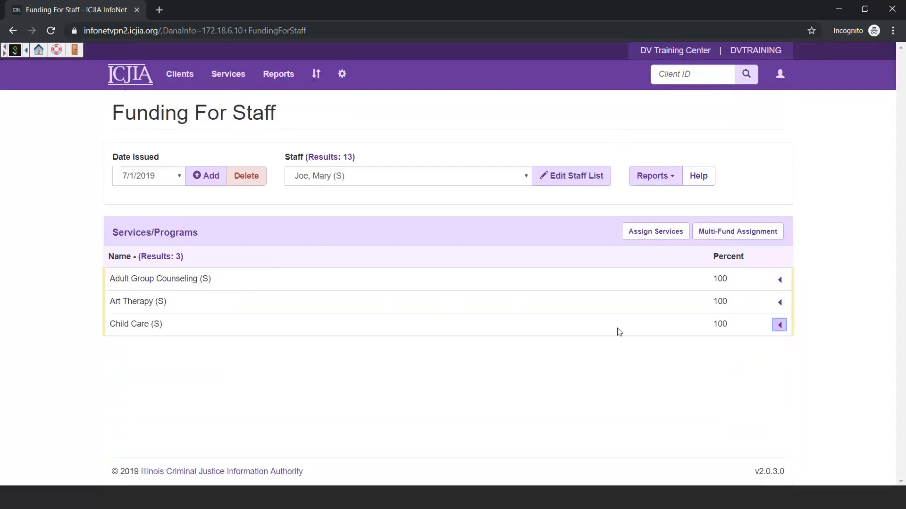
Add Attorney General at 50% to the Art Therapy service's funding sources and try to save the selection
click(780, 302)
click(723, 374)
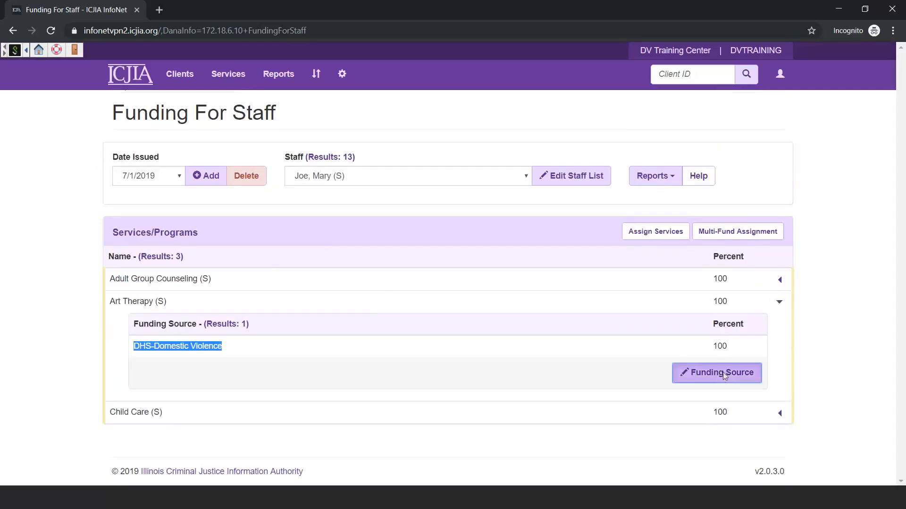
scroll(324, 366, down, 2)
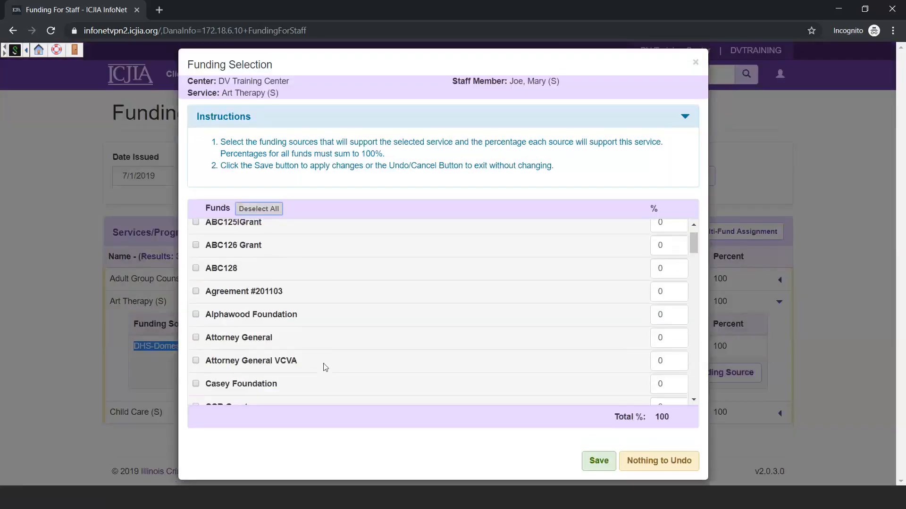
click(195, 311)
key(Tab)
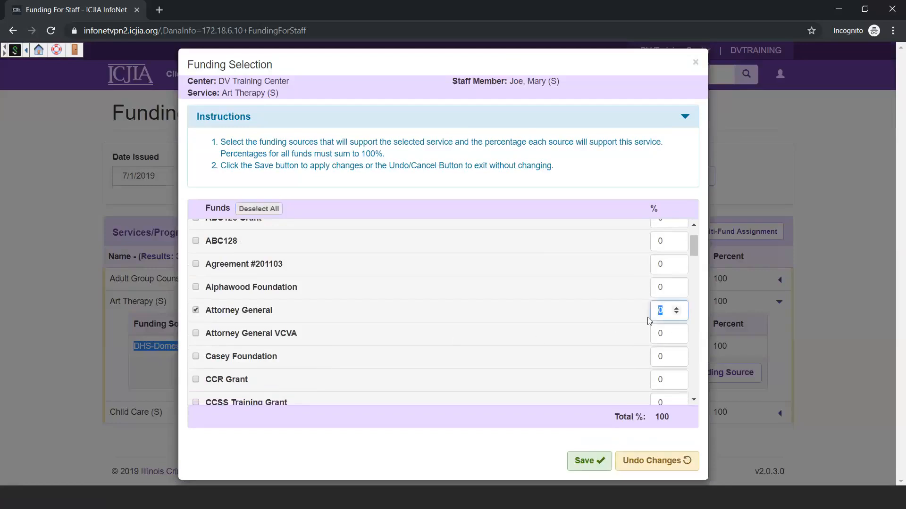
text(50)
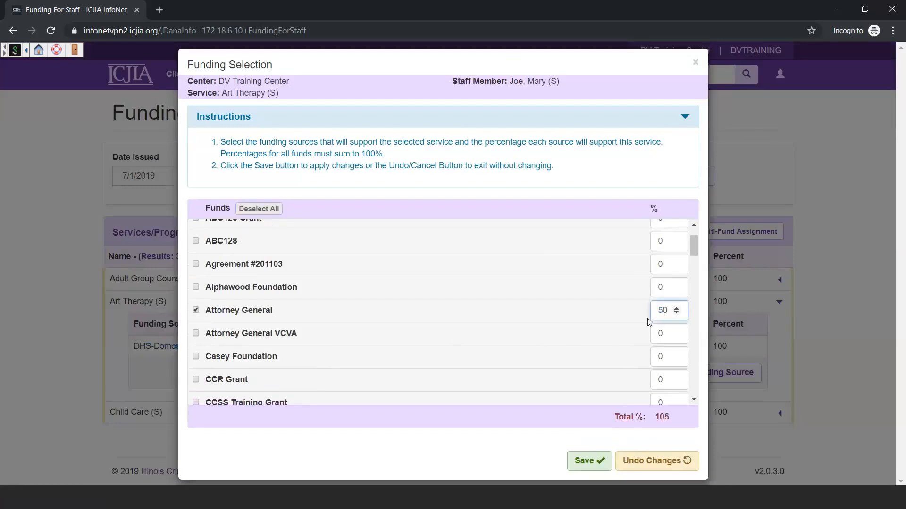
scroll(621, 361, up, 2)
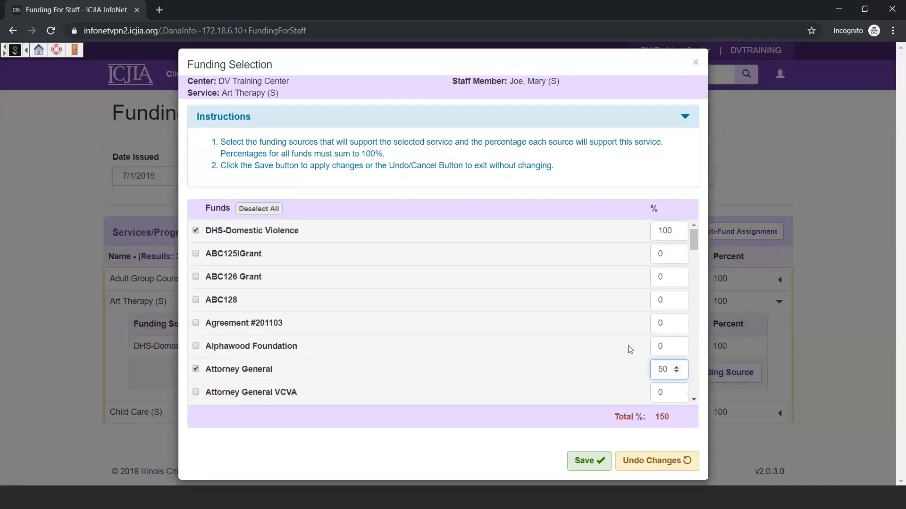
click(668, 237)
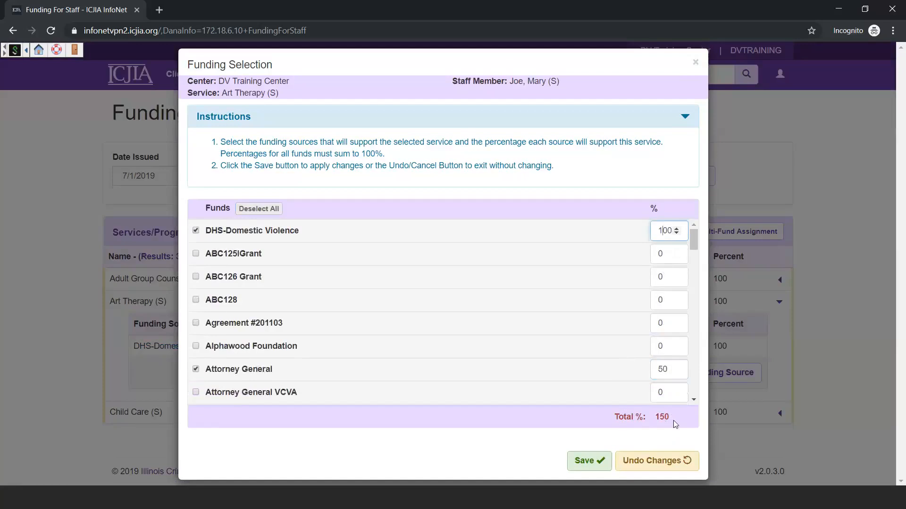
click(594, 463)
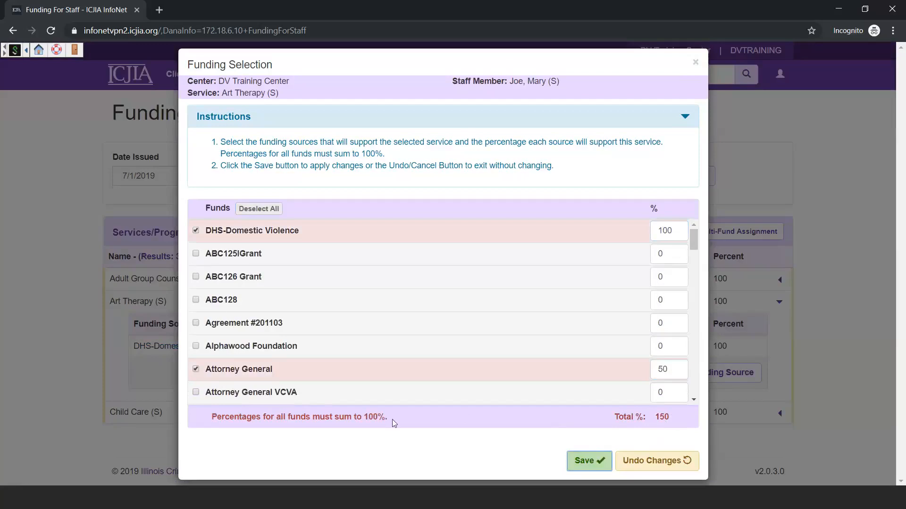
Set DHS-Domestic Violence to 50% for Art Therapy alongside Attorney General at 50% and save the funding selection
click(676, 228)
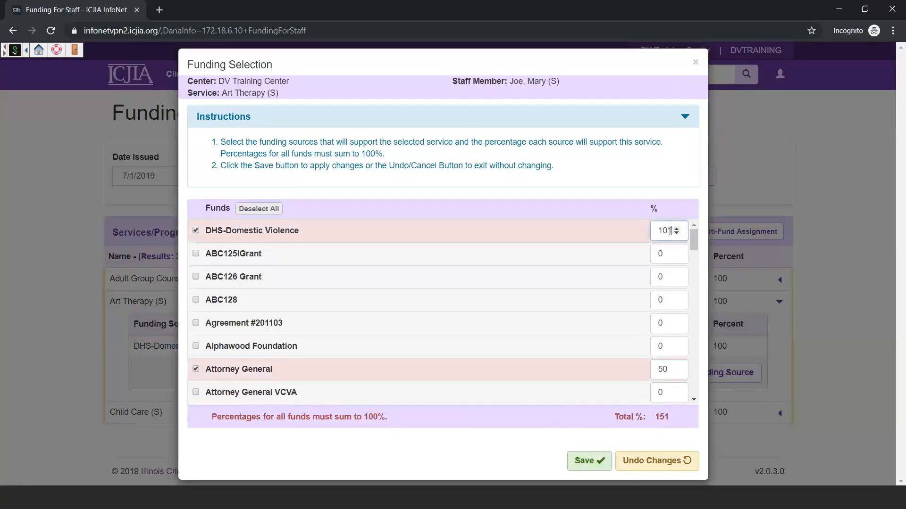
text(50)
click(666, 369)
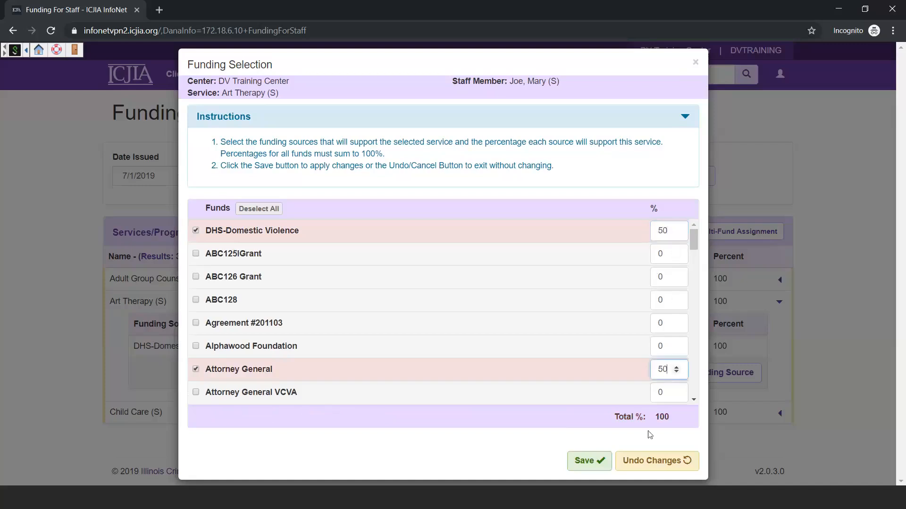
click(608, 462)
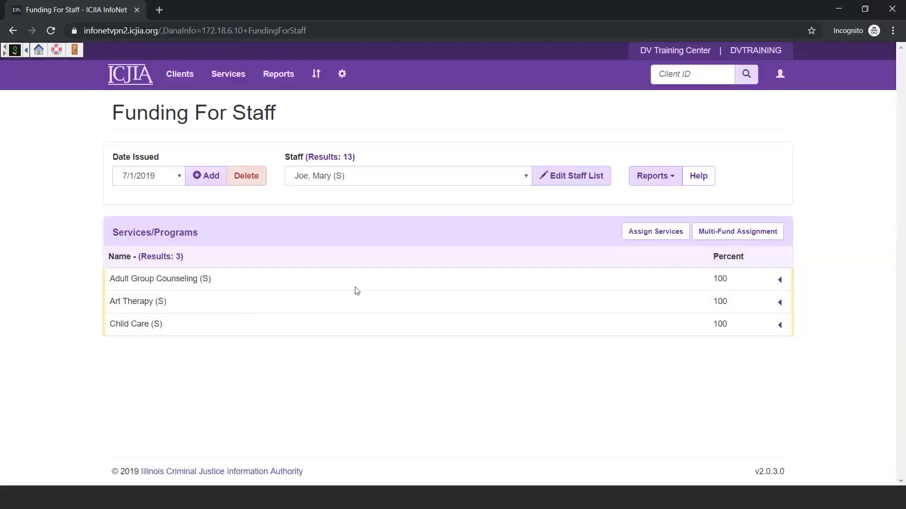
Review how the funding is split across sources for each of the staff member's three services
click(779, 279)
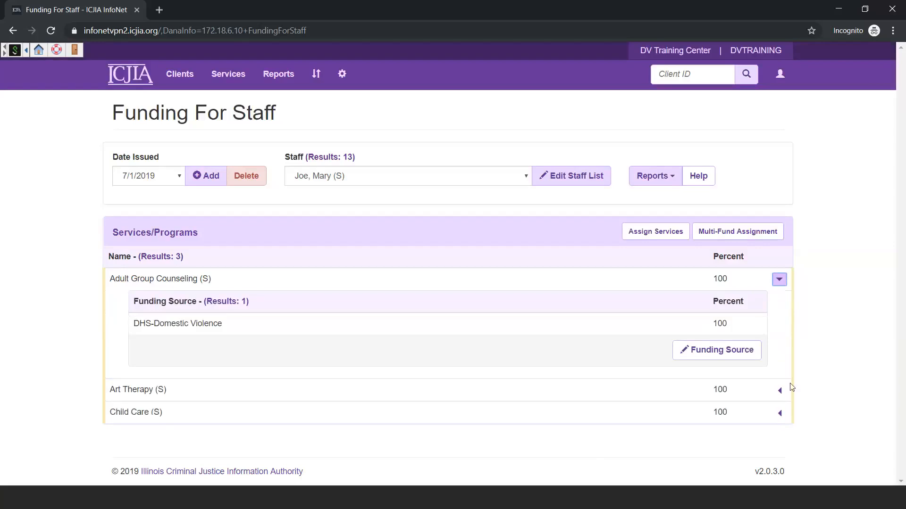
click(779, 390)
scroll(788, 427, down, 2)
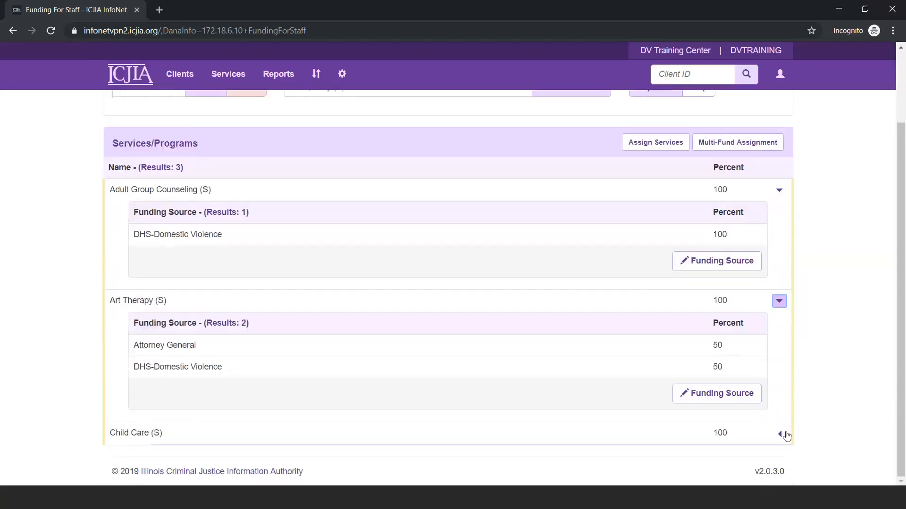
click(779, 434)
scroll(830, 416, down, 2)
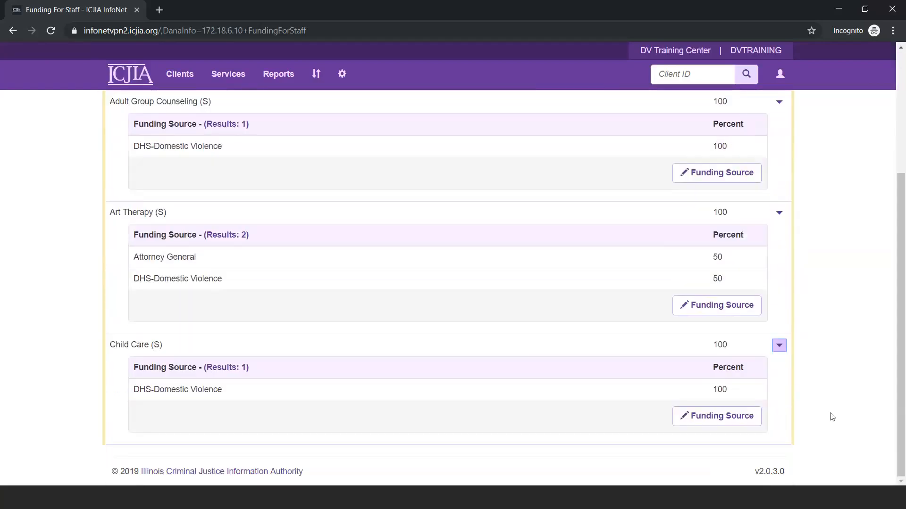
scroll(832, 417, up, 1)
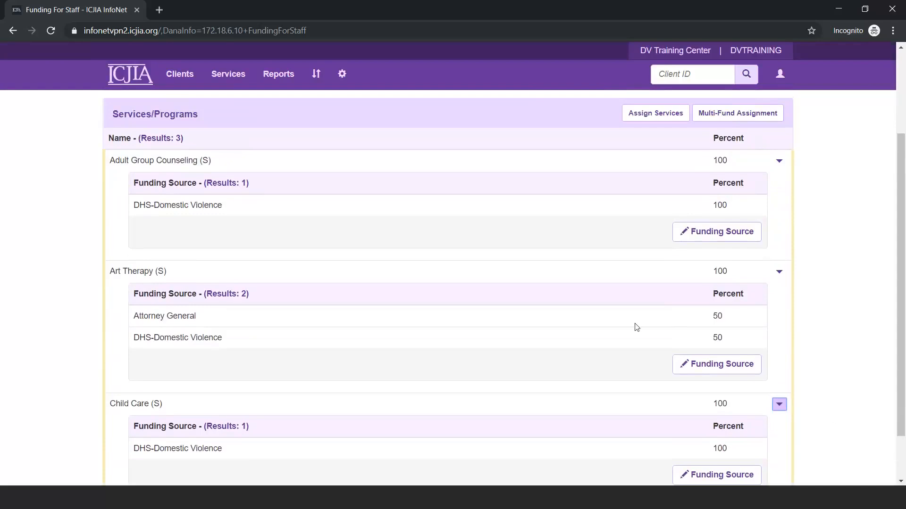
scroll(453, 302, up, 2)
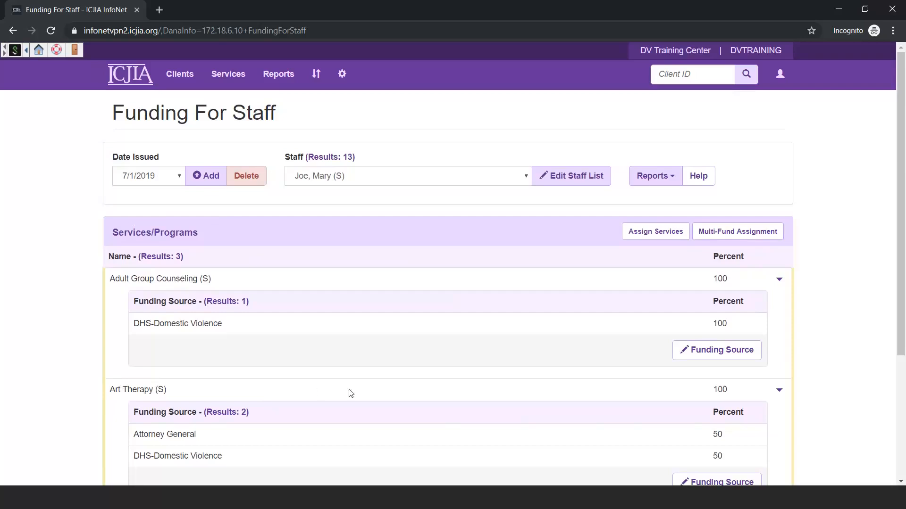
scroll(348, 392, down, 4)
scroll(478, 417, up, 4)
Match the staff member's services to those of the first listed colleague, save, and check the Civil Legal Advocacy/OP funding sources
click(646, 235)
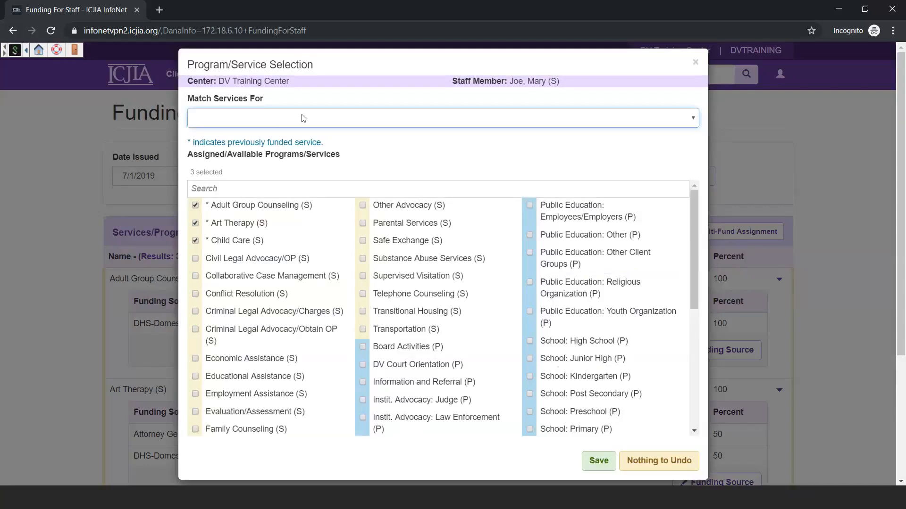
click(304, 118)
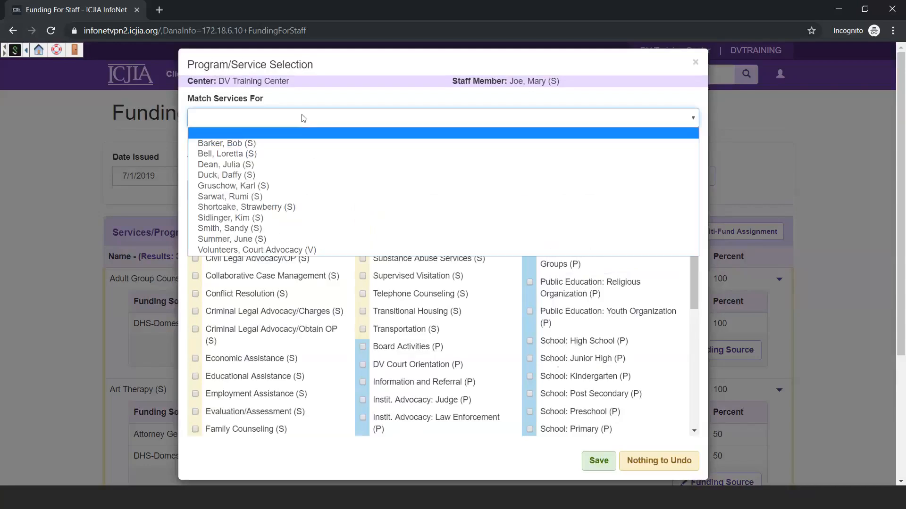
click(296, 151)
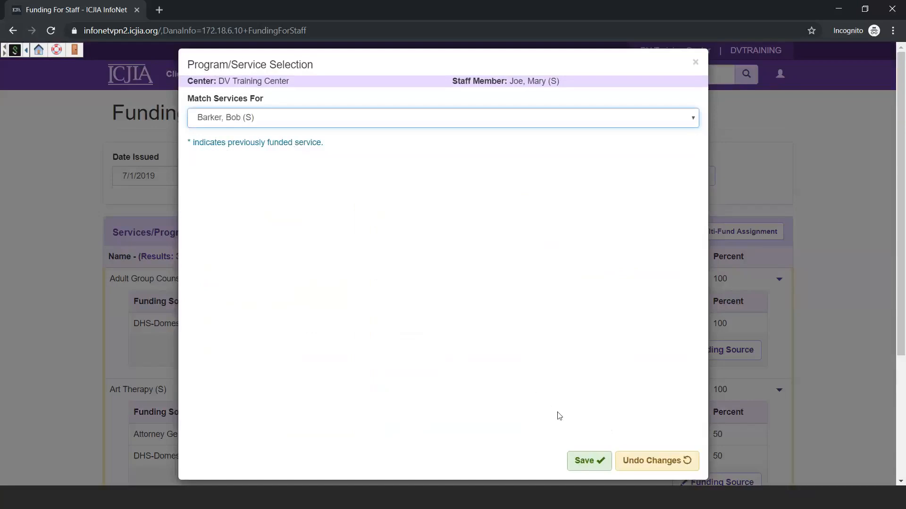
click(586, 461)
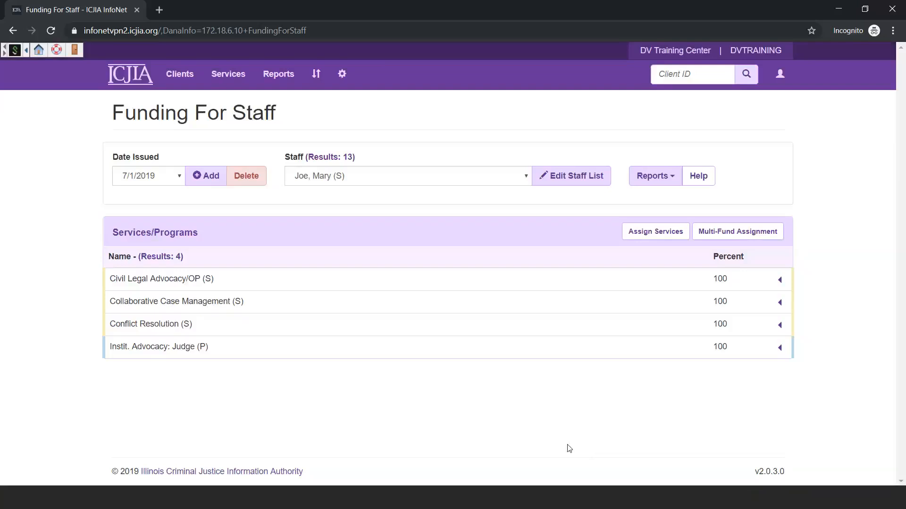
click(779, 280)
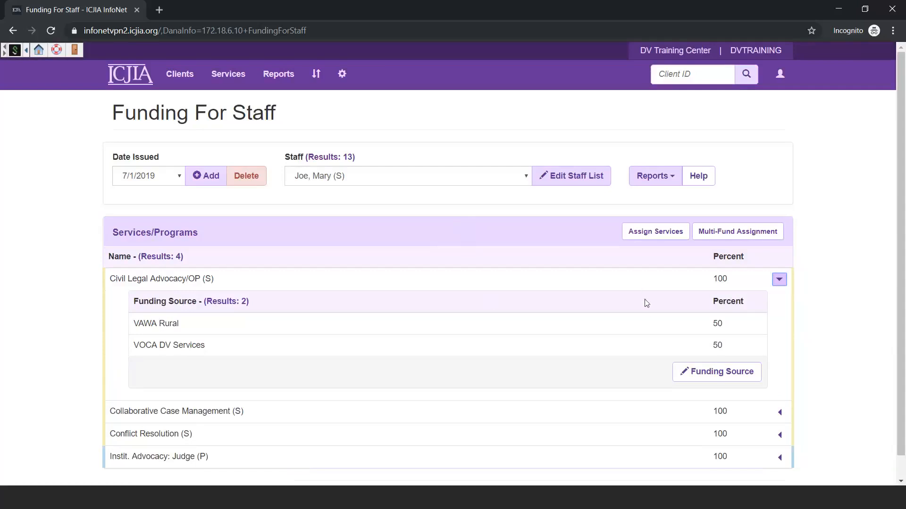
scroll(641, 347, down, 1)
scroll(721, 380, up, 1)
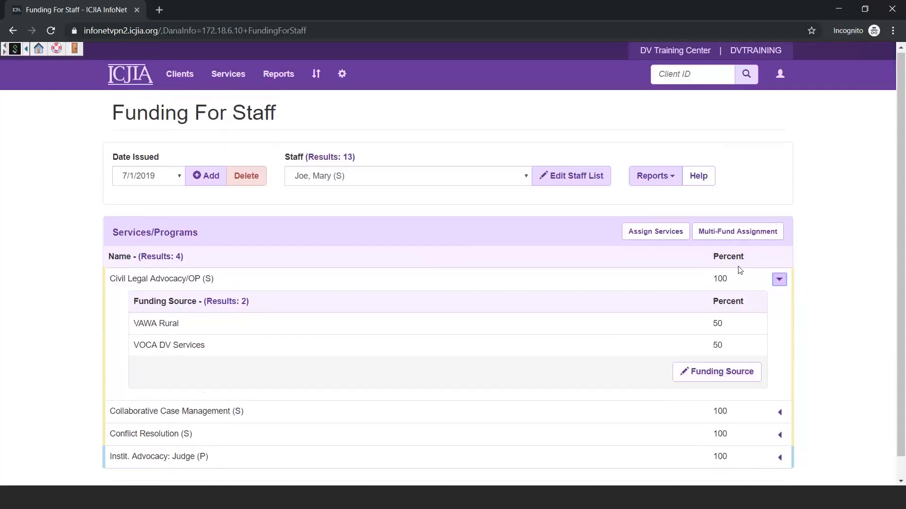
click(780, 280)
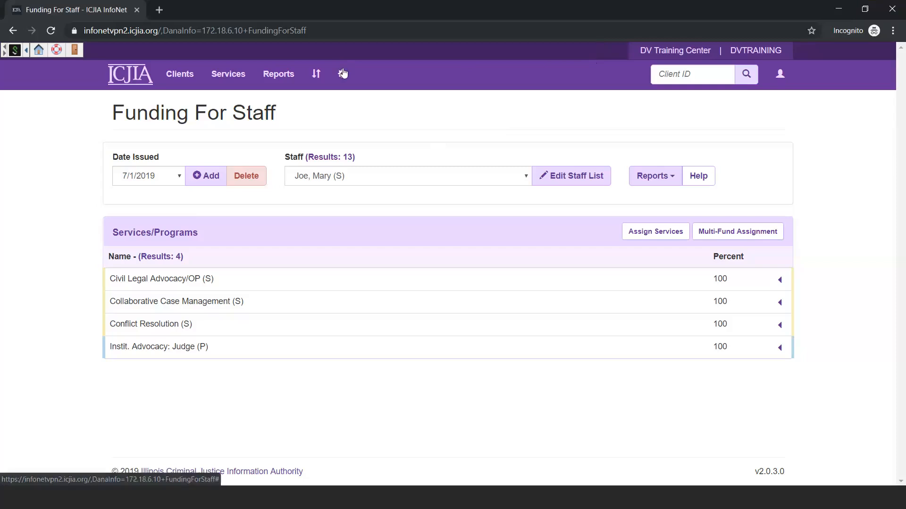
View the Selected Funding report for all staff, review each person's service funding percentages, and close the report
click(655, 178)
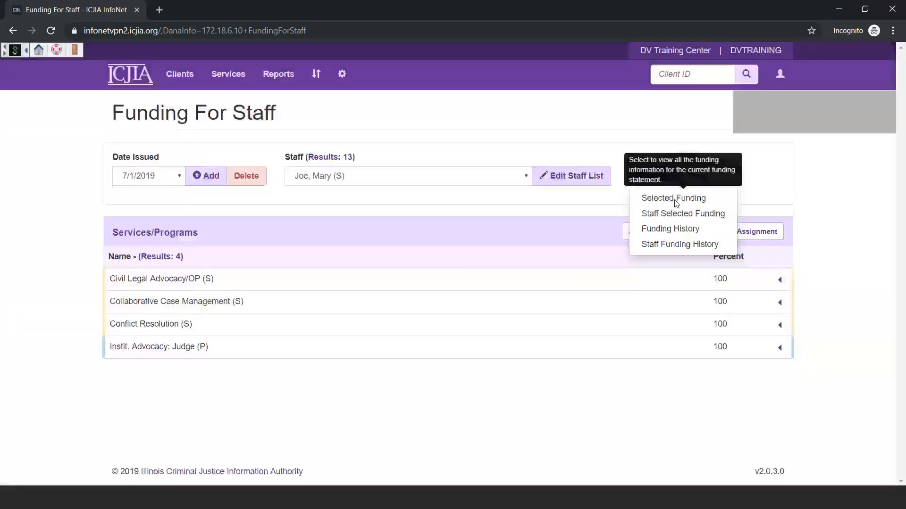
click(674, 198)
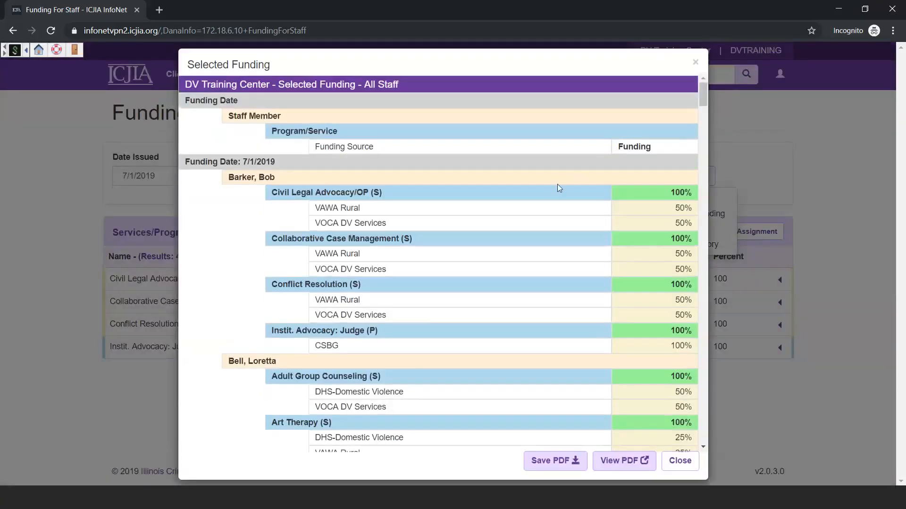
scroll(558, 187, down, 20)
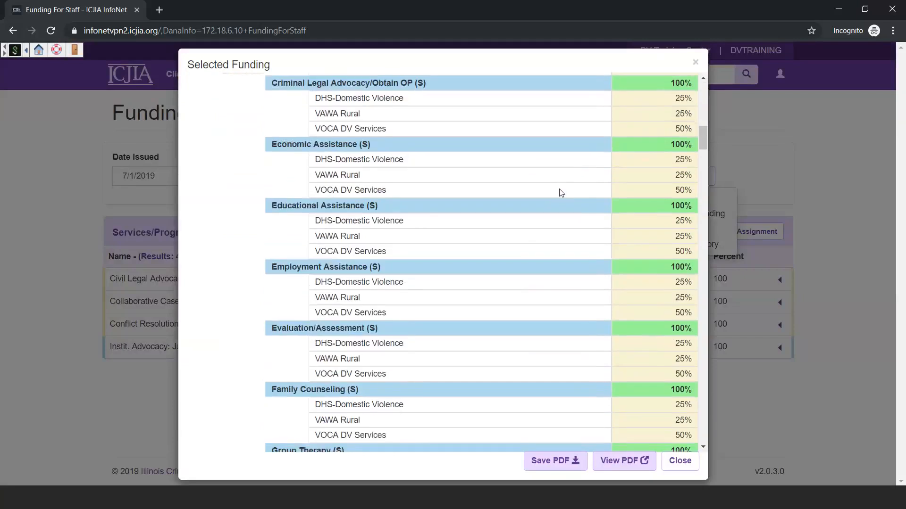
scroll(570, 193, up, 20)
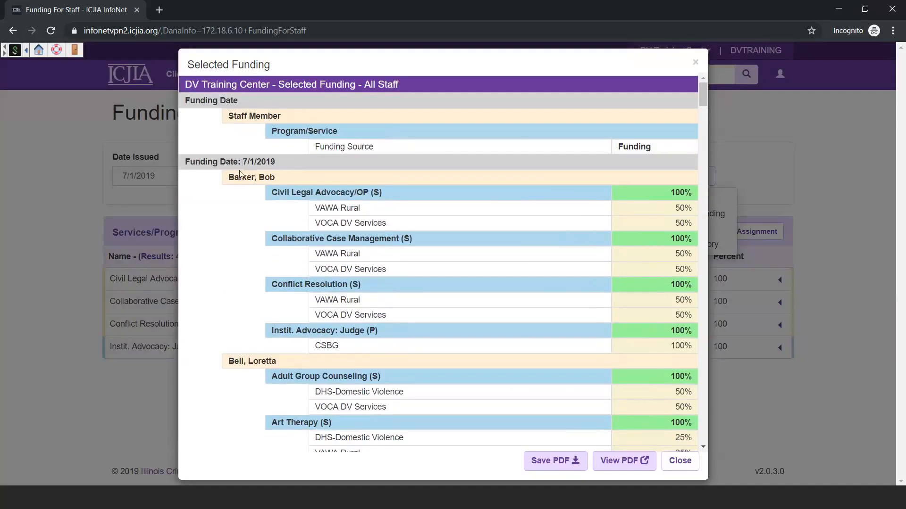
scroll(290, 215, down, 10)
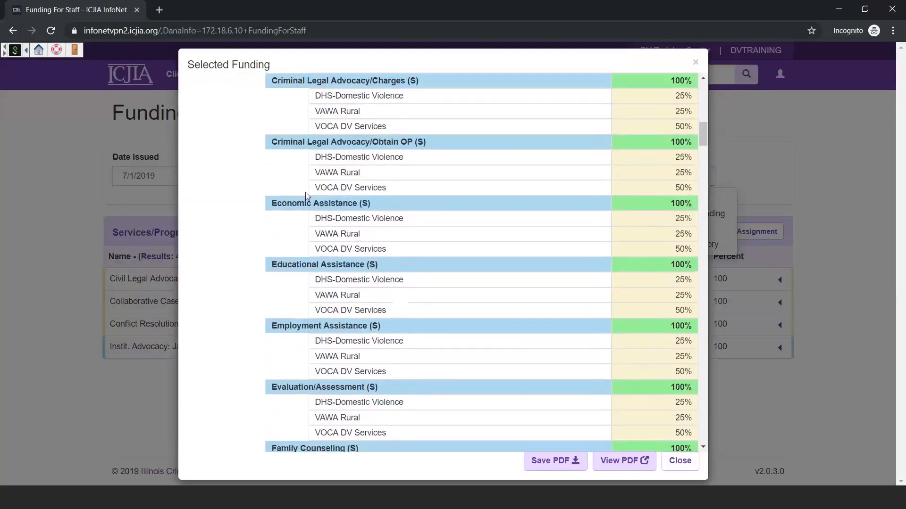
scroll(306, 196, down, 15)
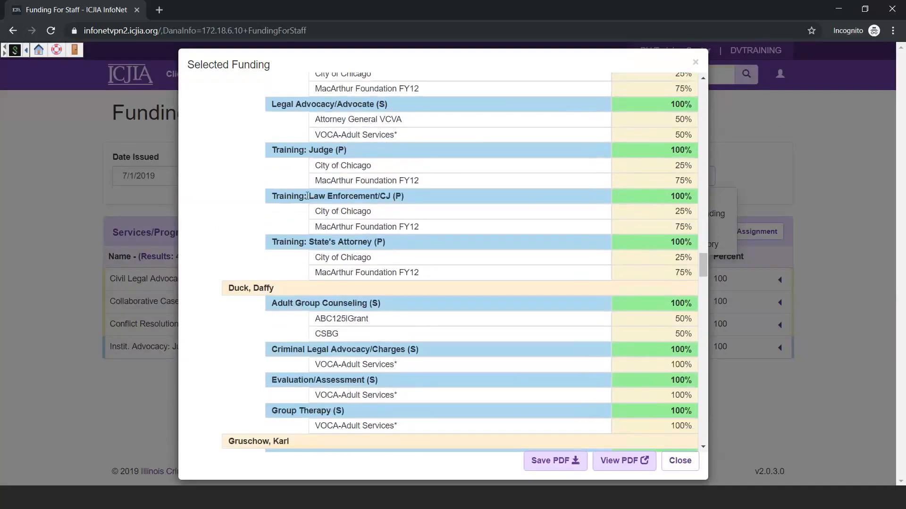
scroll(307, 198, down, 15)
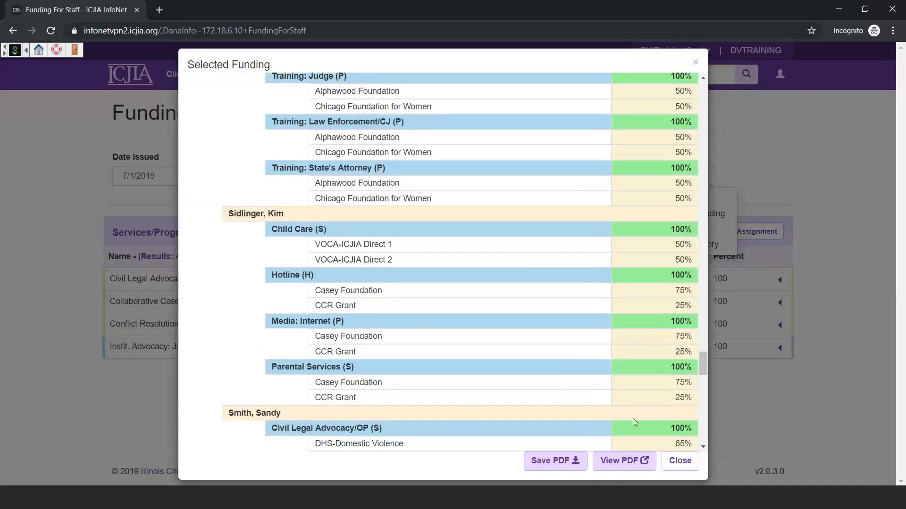
scroll(705, 375, down, 7)
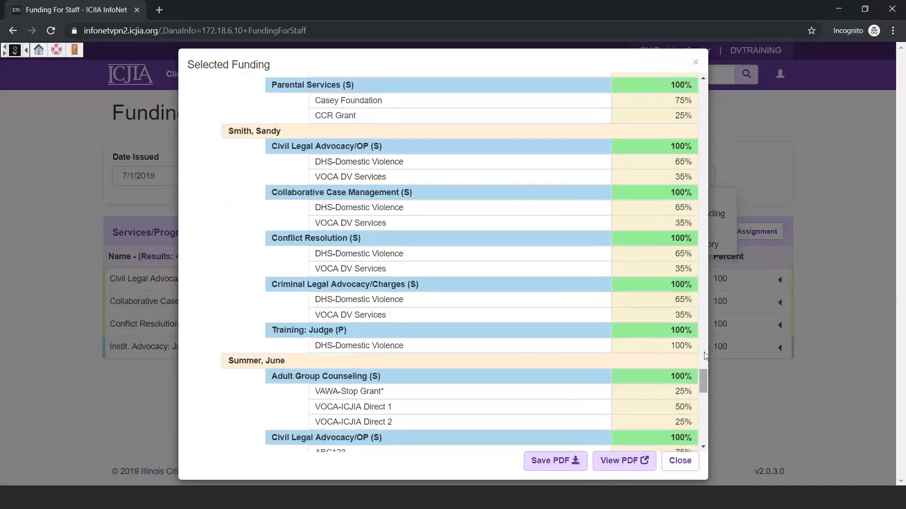
drag(700, 333, 654, 77)
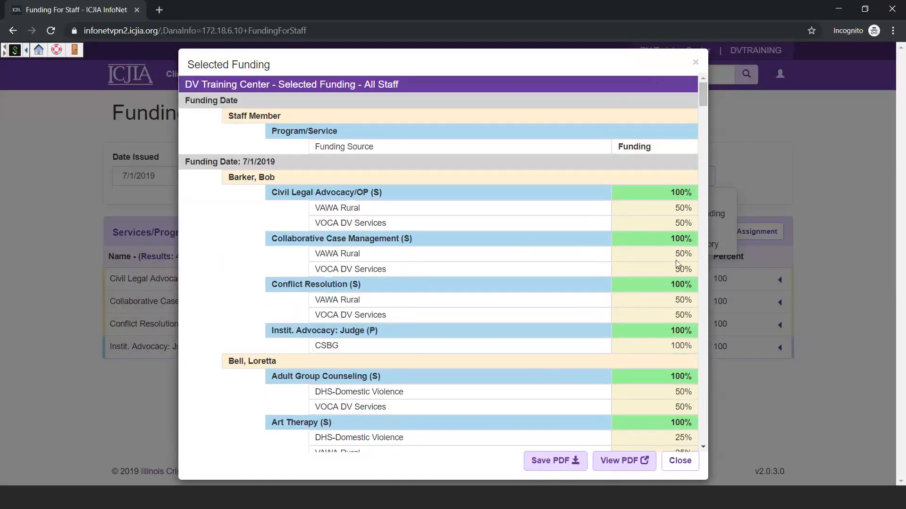
click(685, 458)
View the Staff Selected Funding report for the currently selected staff member, then close it
click(666, 178)
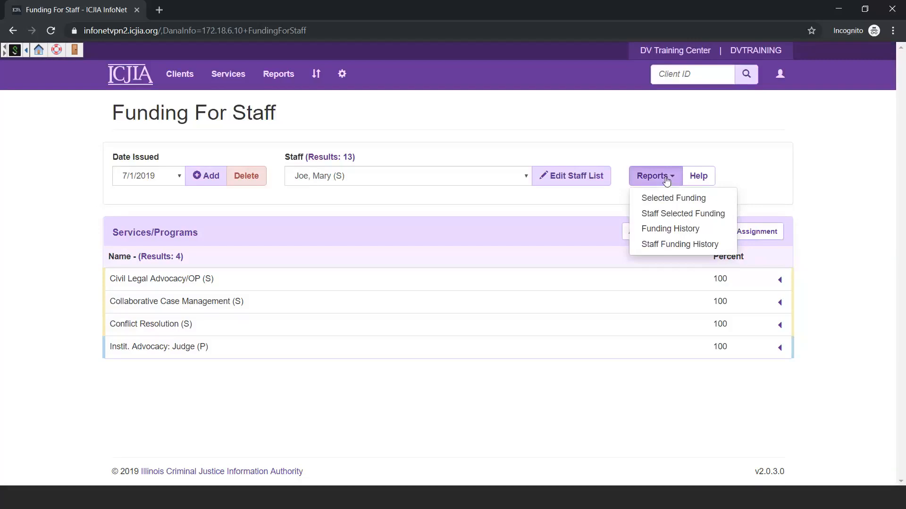
click(486, 177)
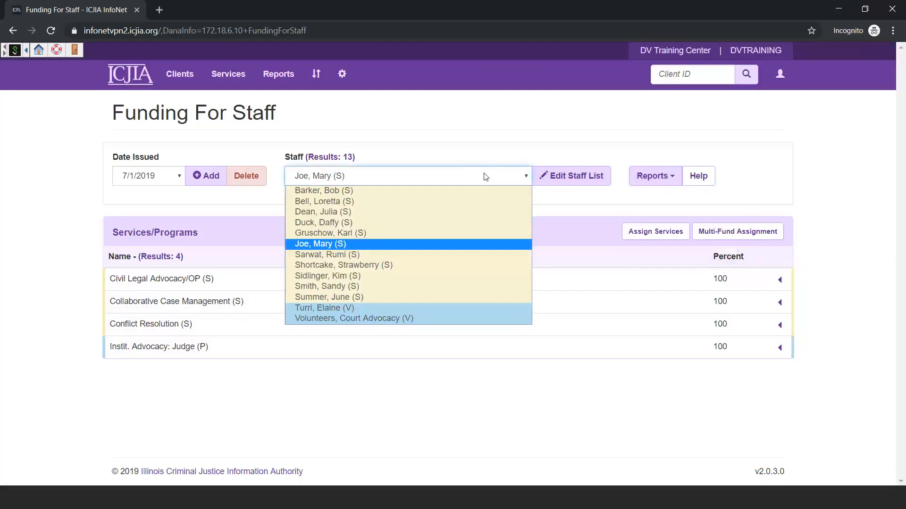
click(659, 187)
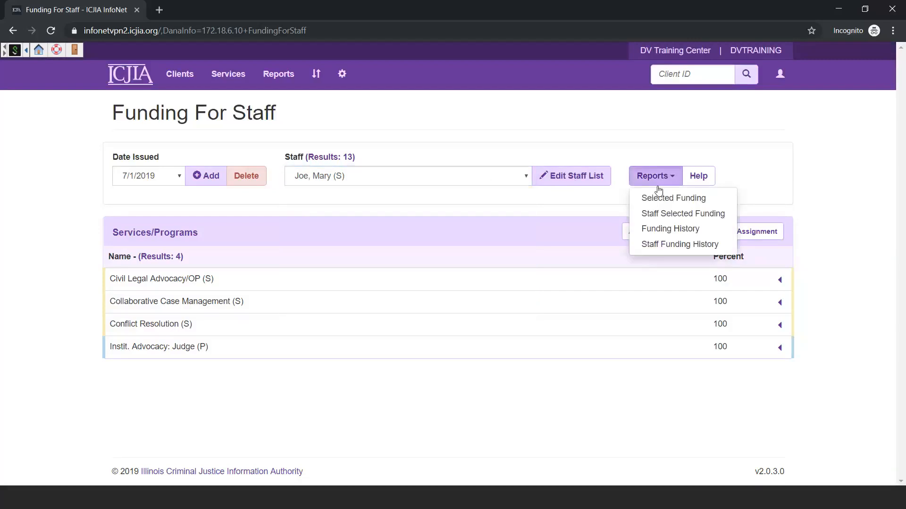
click(679, 211)
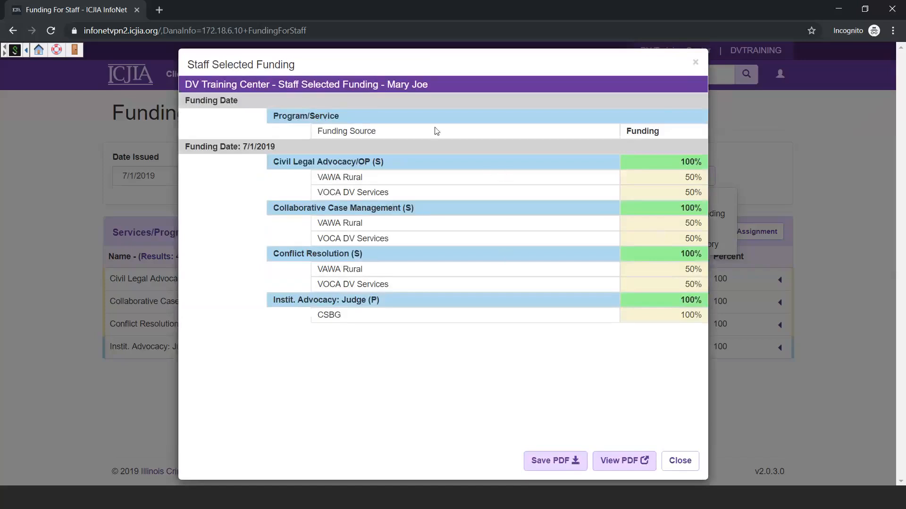
click(680, 463)
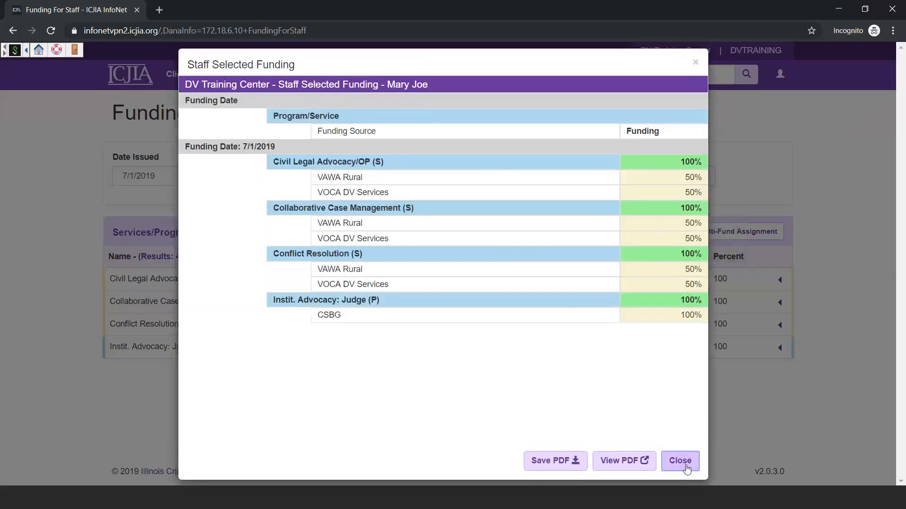
Generate the Funding History report for all staff from the 3/4/2019, 2/1/2019, 1/31/2019, 1/7/2019 and 7/1/2018 statements
click(670, 175)
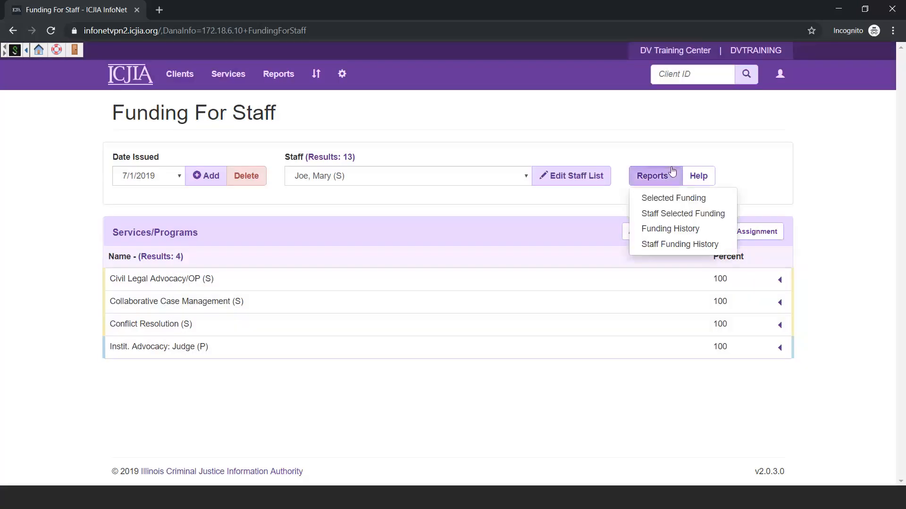
click(685, 229)
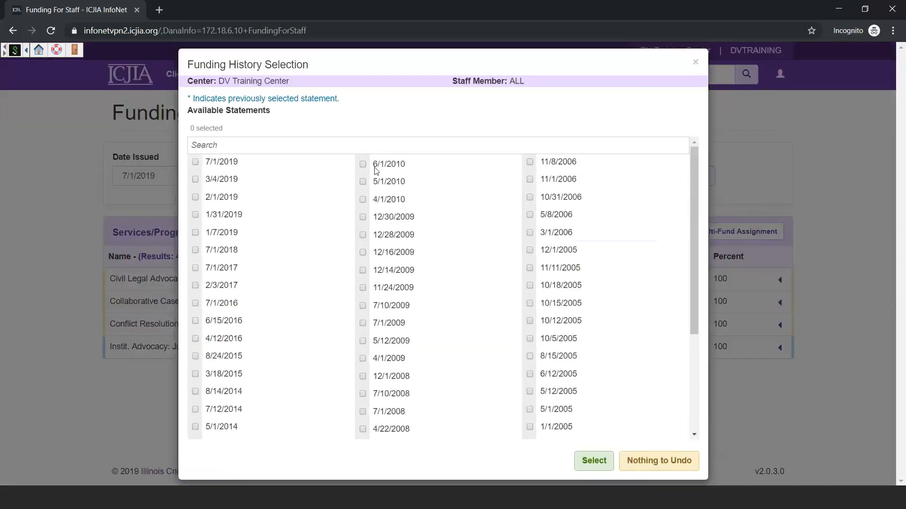
click(233, 181)
click(237, 198)
click(234, 215)
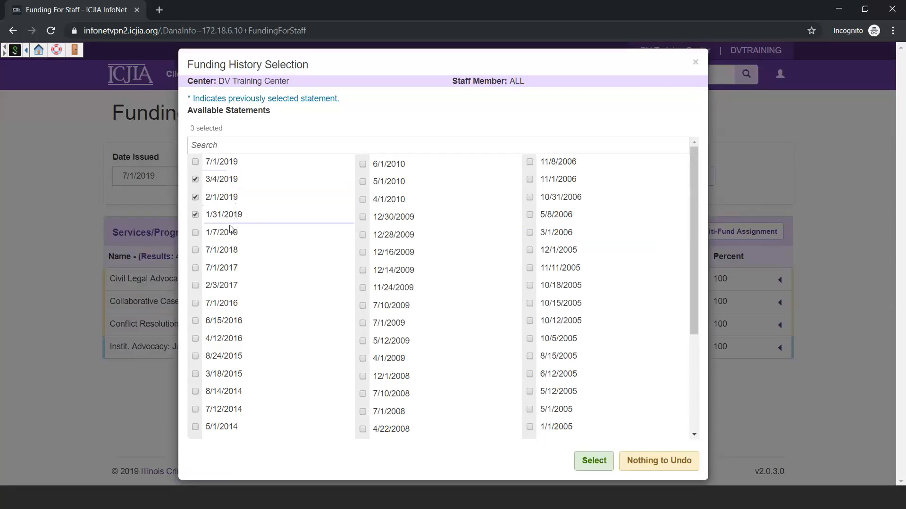
click(231, 236)
click(232, 253)
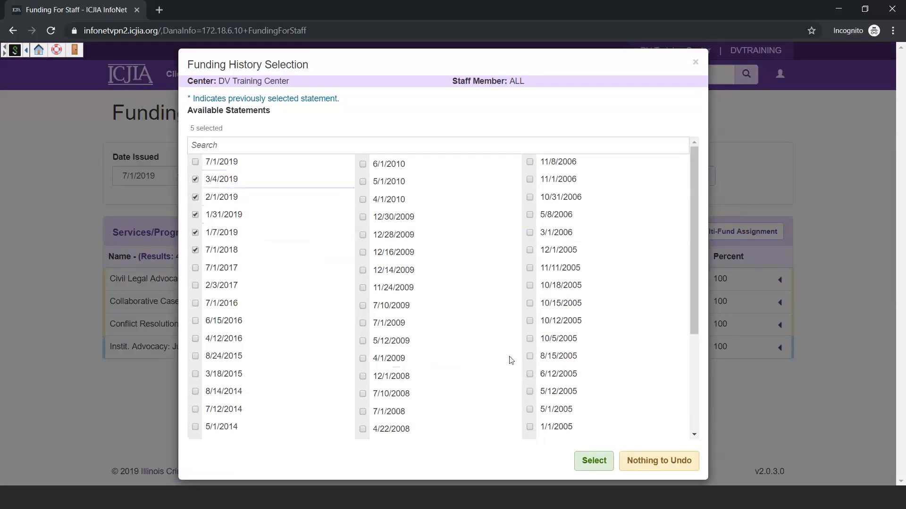
click(597, 461)
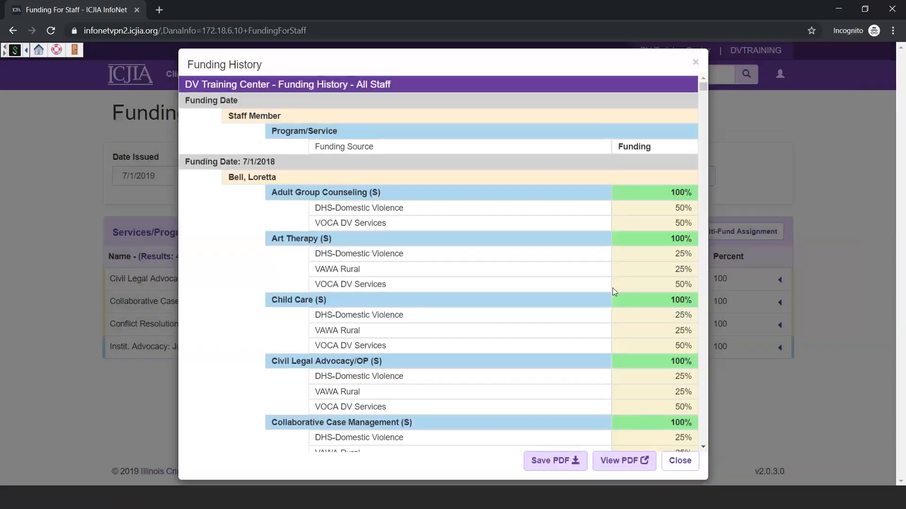
Examine the Funding History report across staff members, including one person's Evaluation/Assessment funding source, and close the report
scroll(623, 286, down, 8)
scroll(637, 286, down, 15)
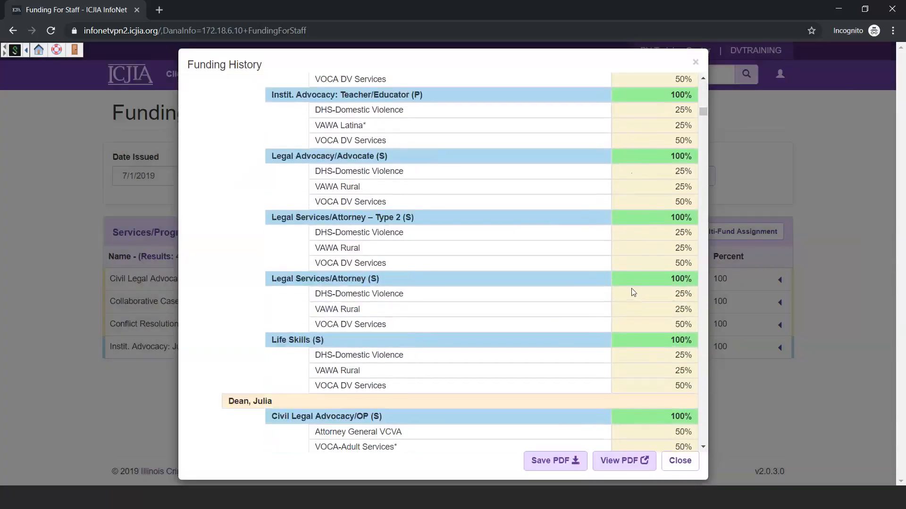
scroll(630, 292, down, 15)
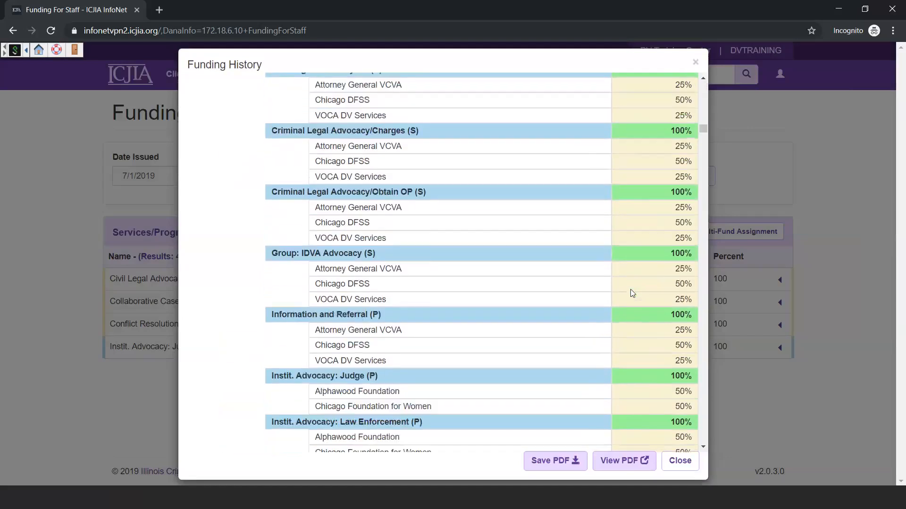
scroll(629, 290, down, 5)
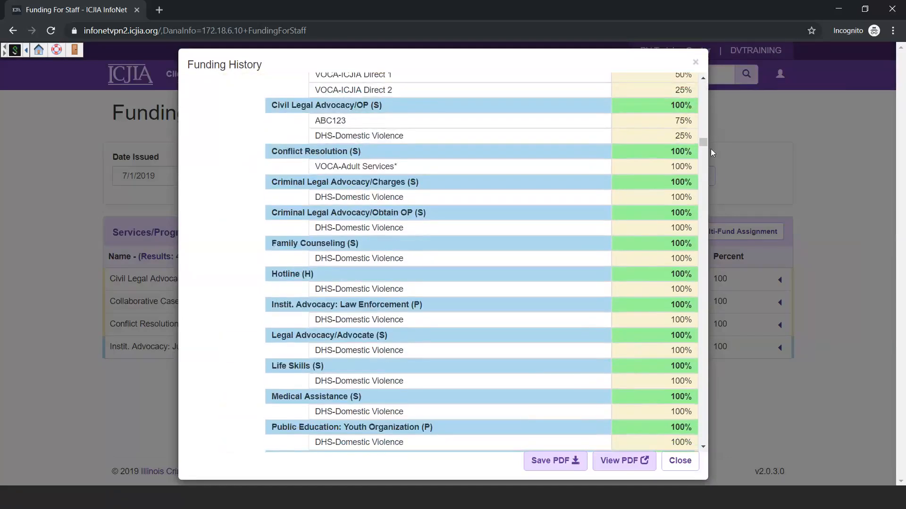
drag(704, 143, 709, 256)
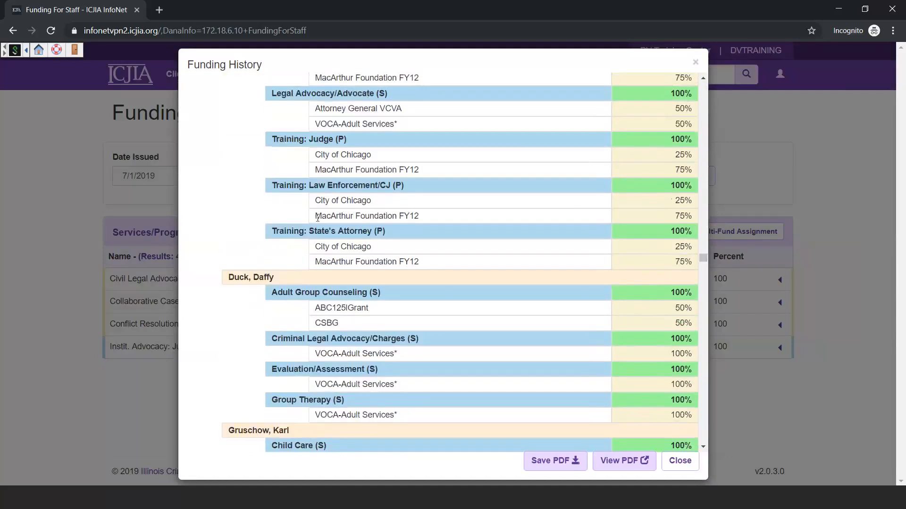
drag(280, 278, 227, 281)
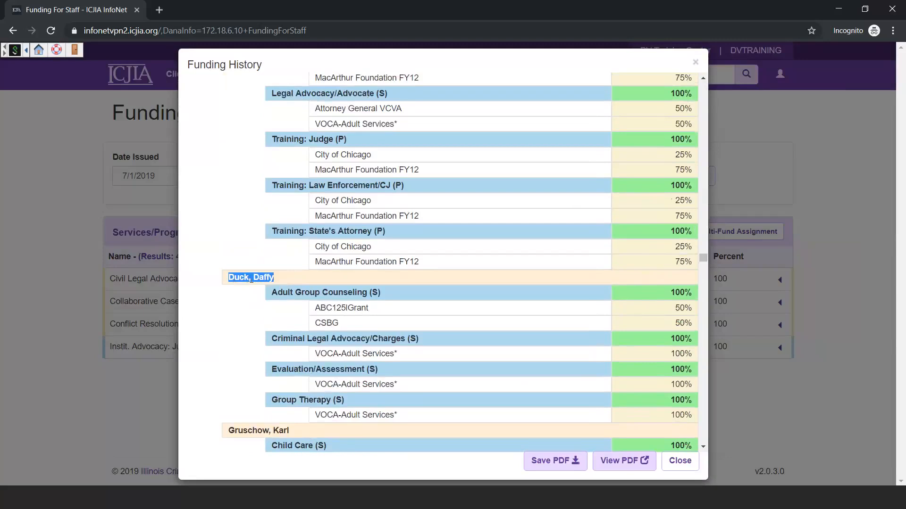
drag(387, 369, 263, 366)
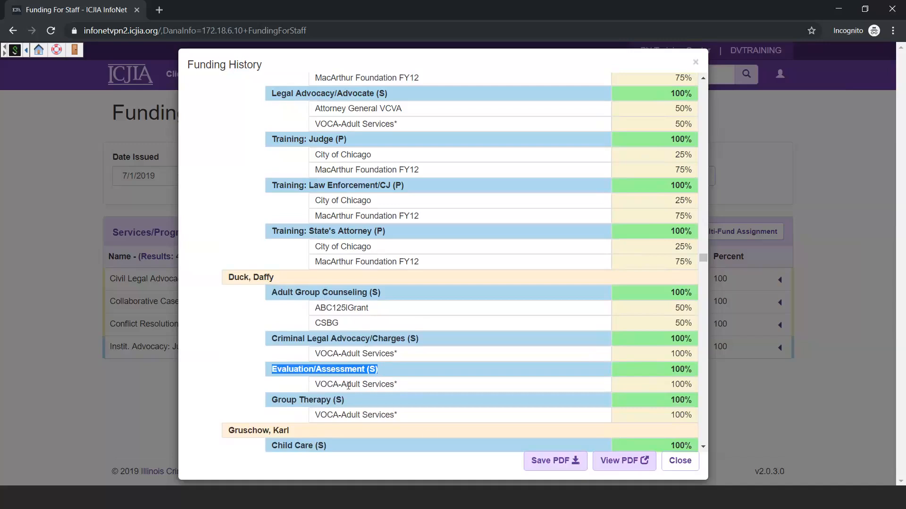
click(692, 466)
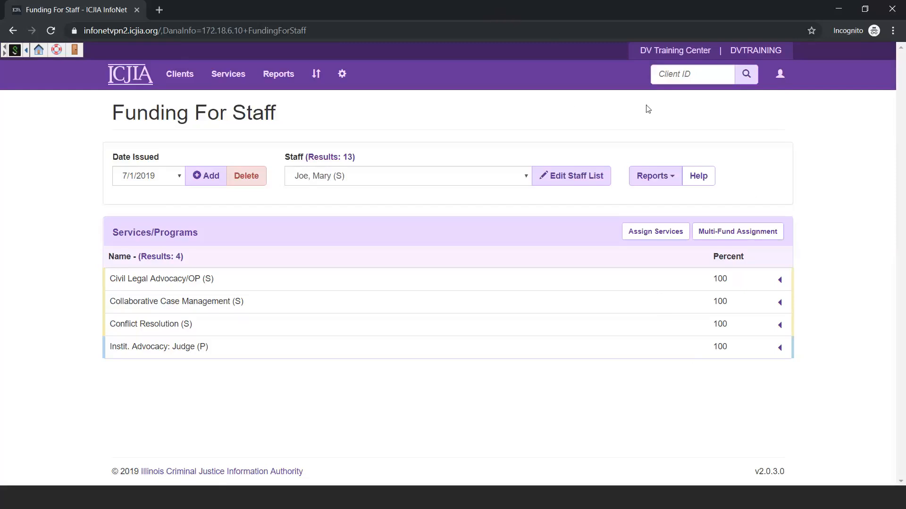
Open Standard Reports and set the reporting range to Last Fiscal Year
click(340, 75)
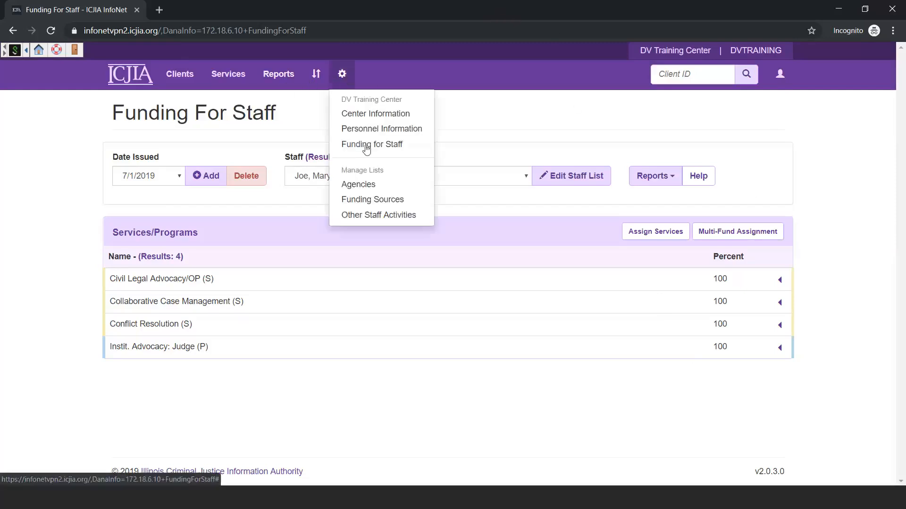
click(278, 76)
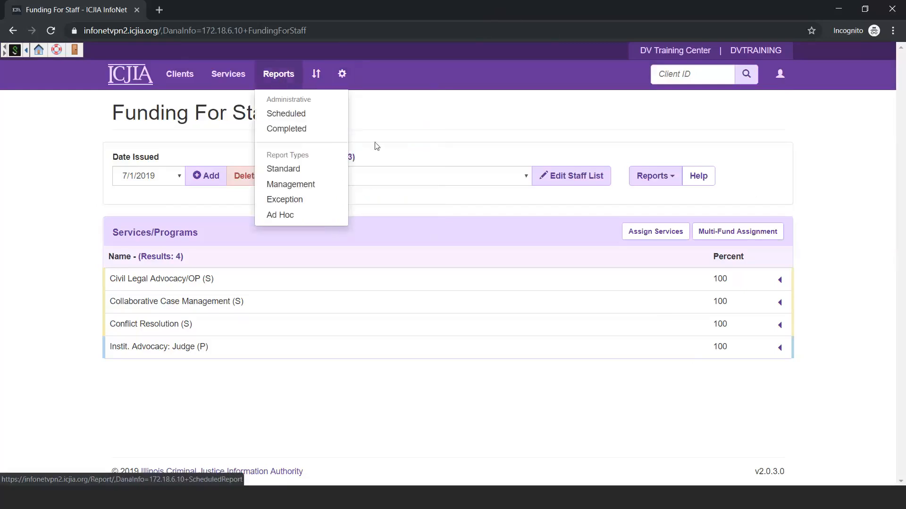
click(300, 171)
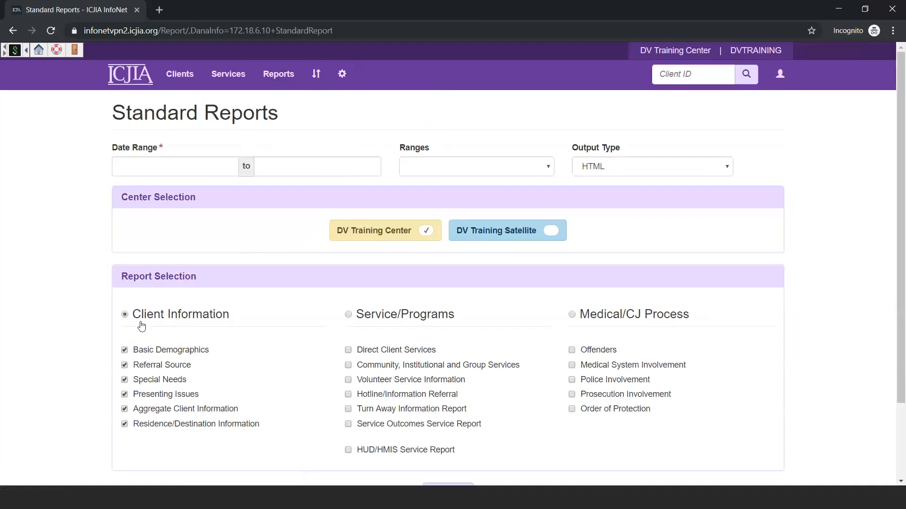
click(516, 167)
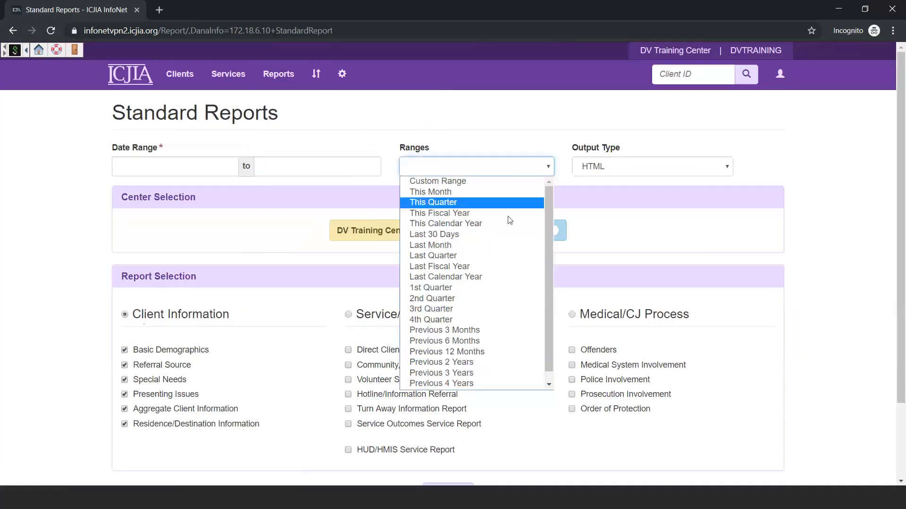
click(509, 267)
Expand the standard report's filters and set the Funding filter to VOCA DV Services
scroll(373, 318, down, 2)
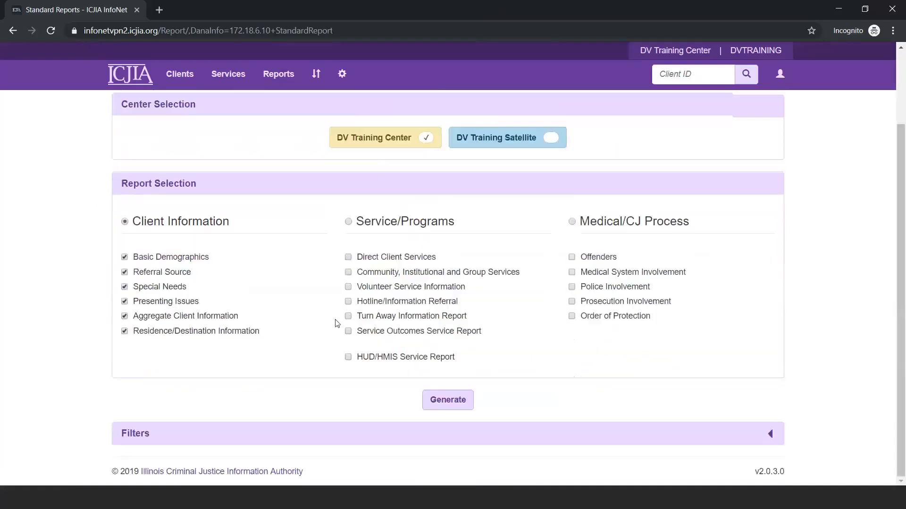
click(493, 430)
scroll(532, 415, down, 5)
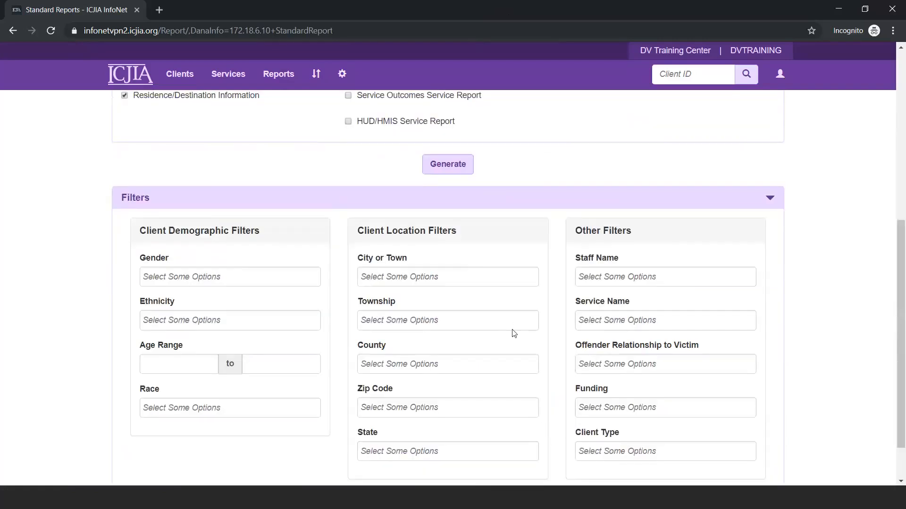
scroll(512, 330, up, 6)
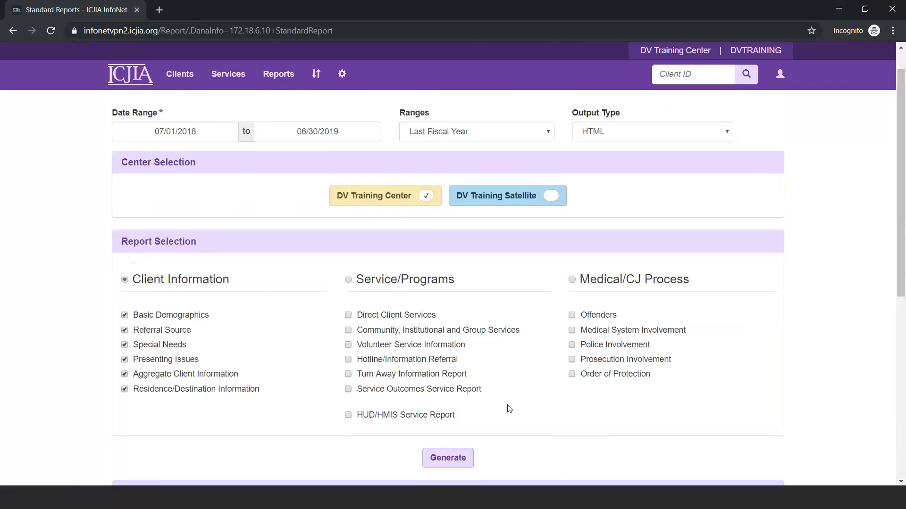
scroll(510, 409, down, 7)
click(618, 353)
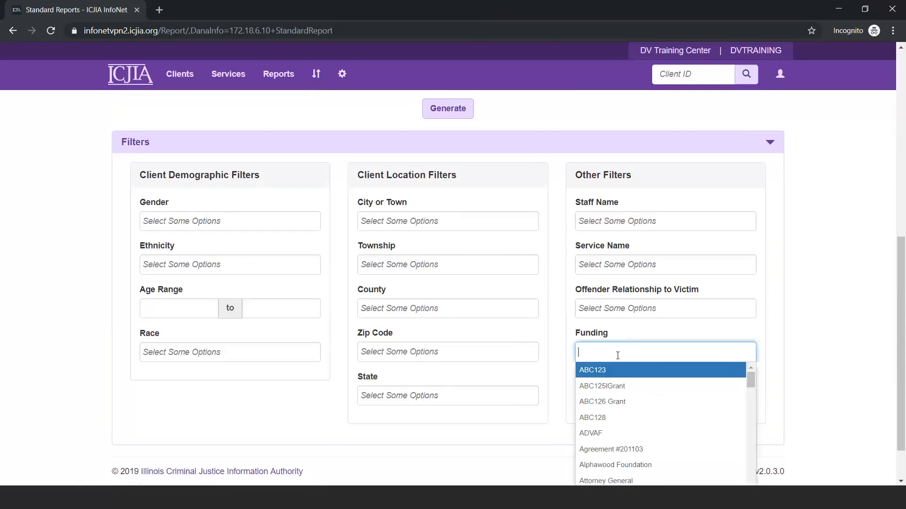
drag(750, 380, 755, 422)
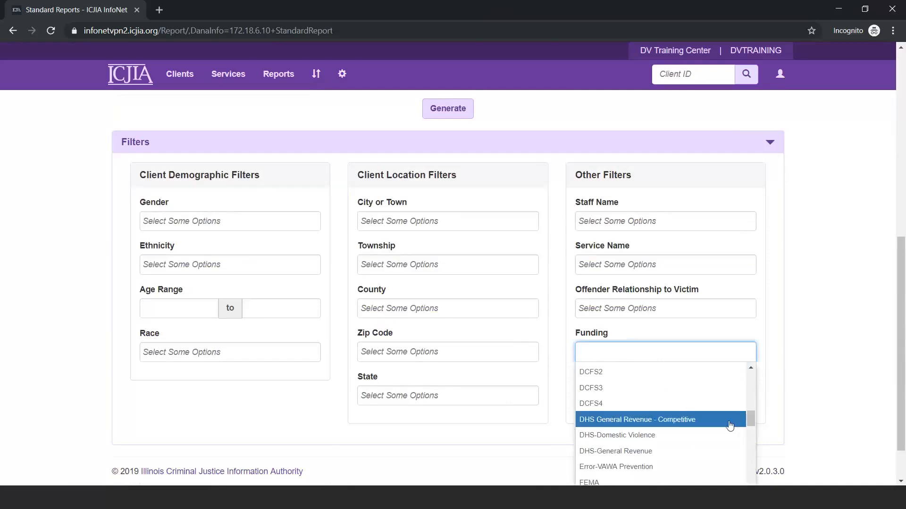
text(voc)
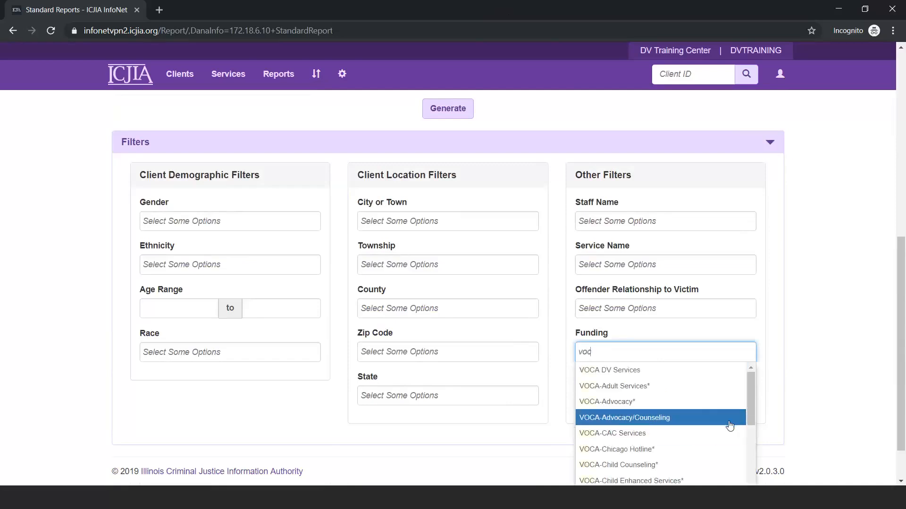
click(664, 372)
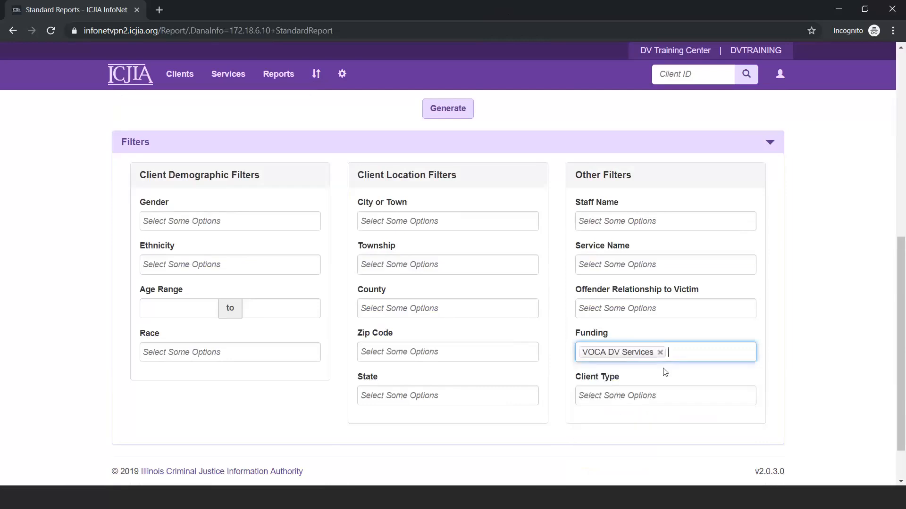
click(792, 420)
Generate the filtered Client Information report and review its applied filters and Basic Demographics section
scroll(793, 421, up, 1)
scroll(792, 421, up, 2)
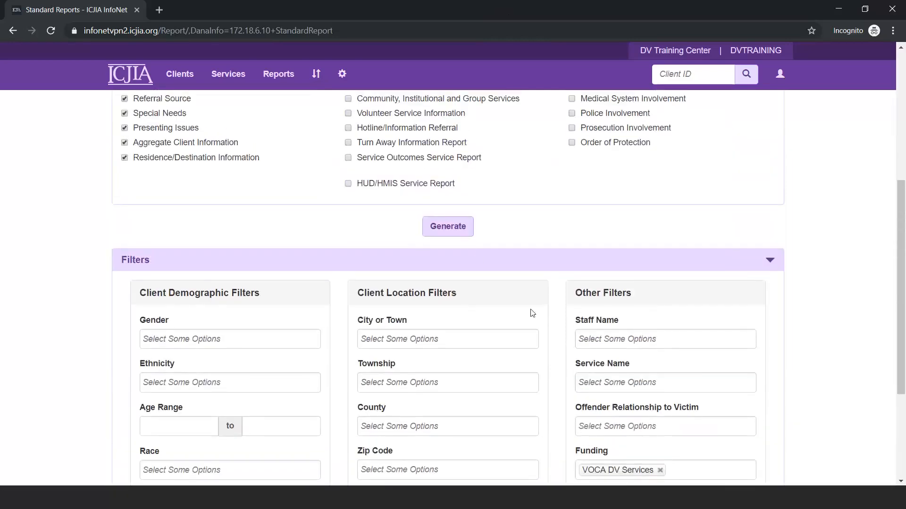
click(457, 232)
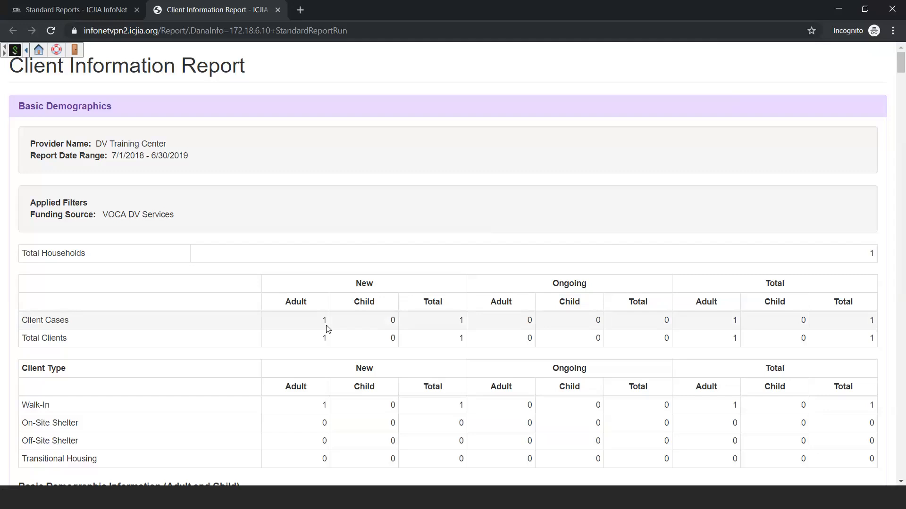
scroll(366, 316, down, 7)
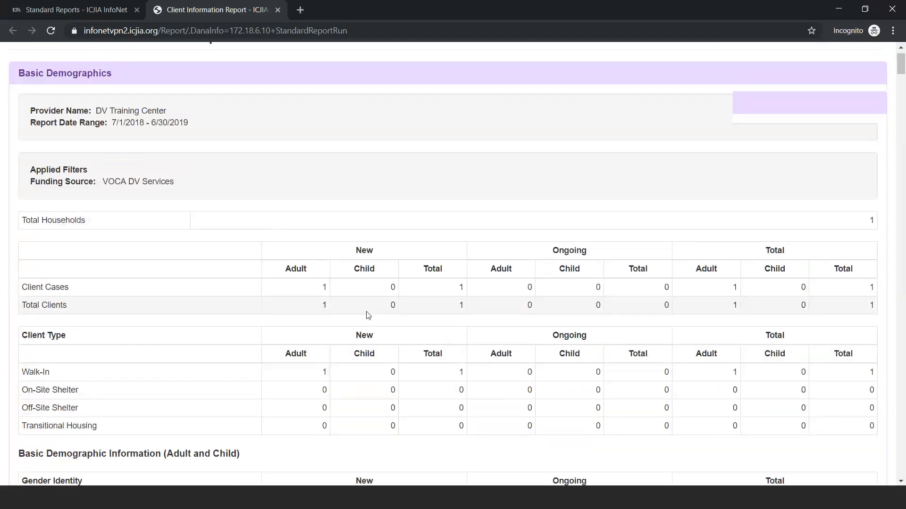
scroll(369, 315, up, 7)
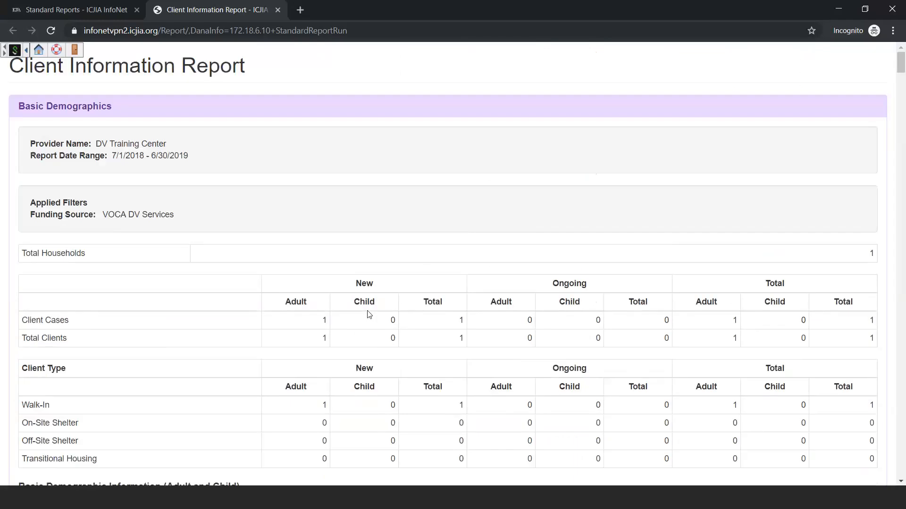